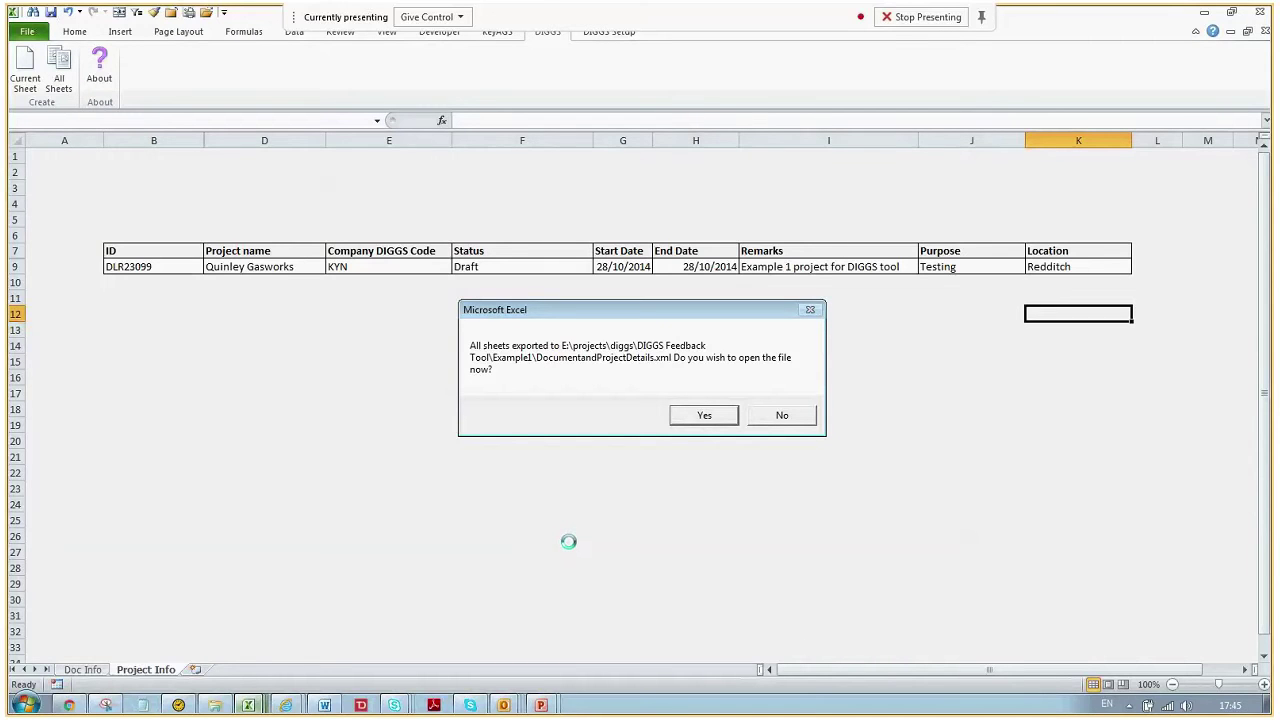
Step: Open the exported DocumentandProjectDetails.xml and examine its document information and project data beside the sheet
{"action": "left_click", "coordinate": [700, 420]}
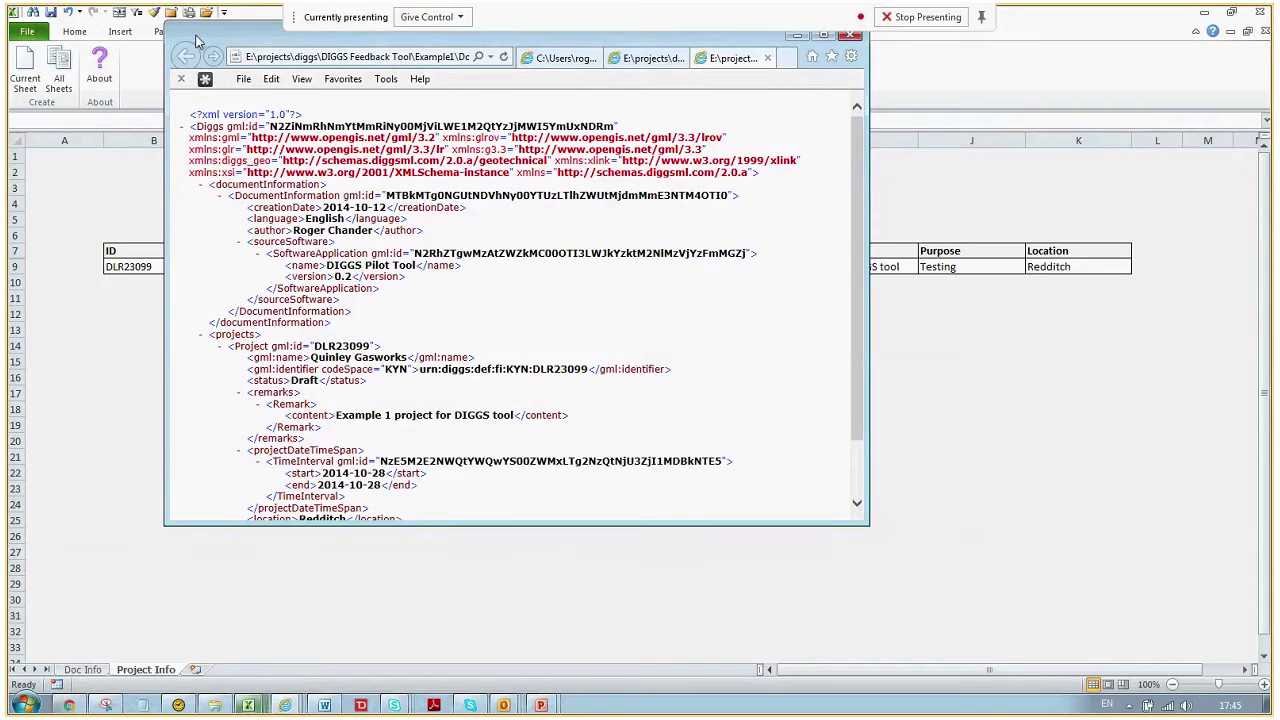
{"action": "left_click_drag", "start_coordinate": [197, 42], "coordinate": [305, 75]}
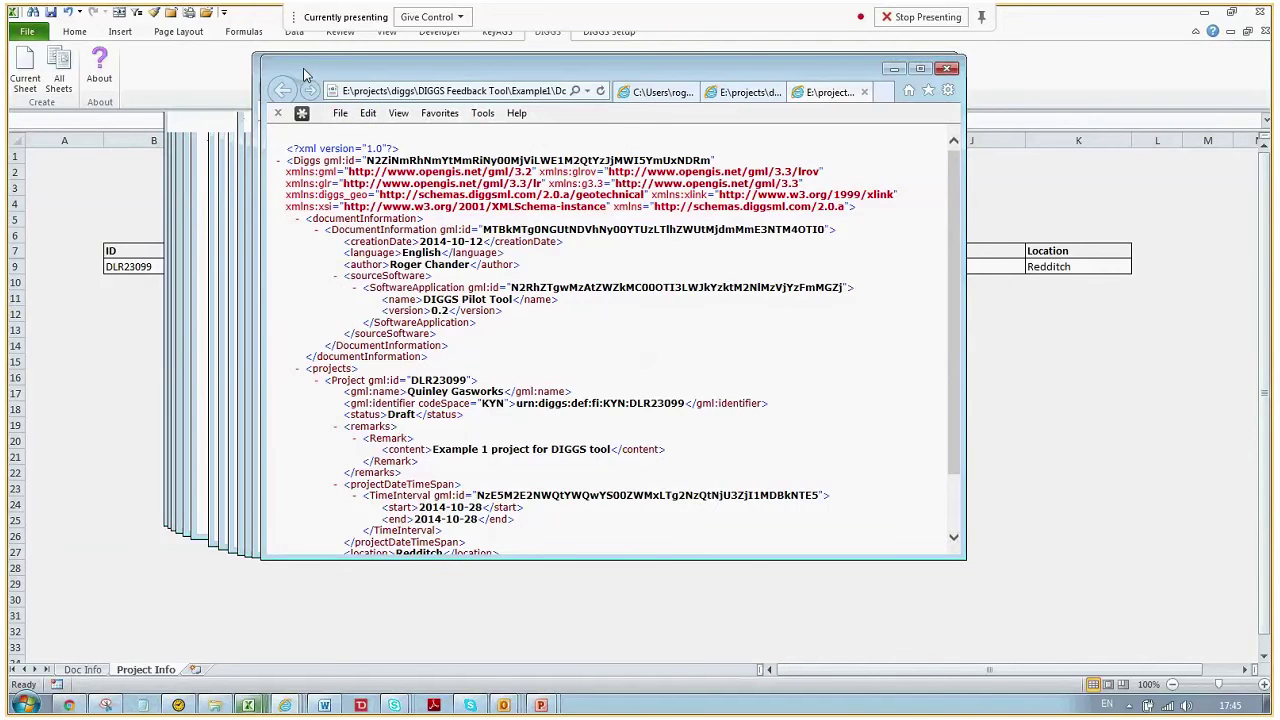
{"action": "left_click_drag", "start_coordinate": [303, 68], "coordinate": [611, 137]}
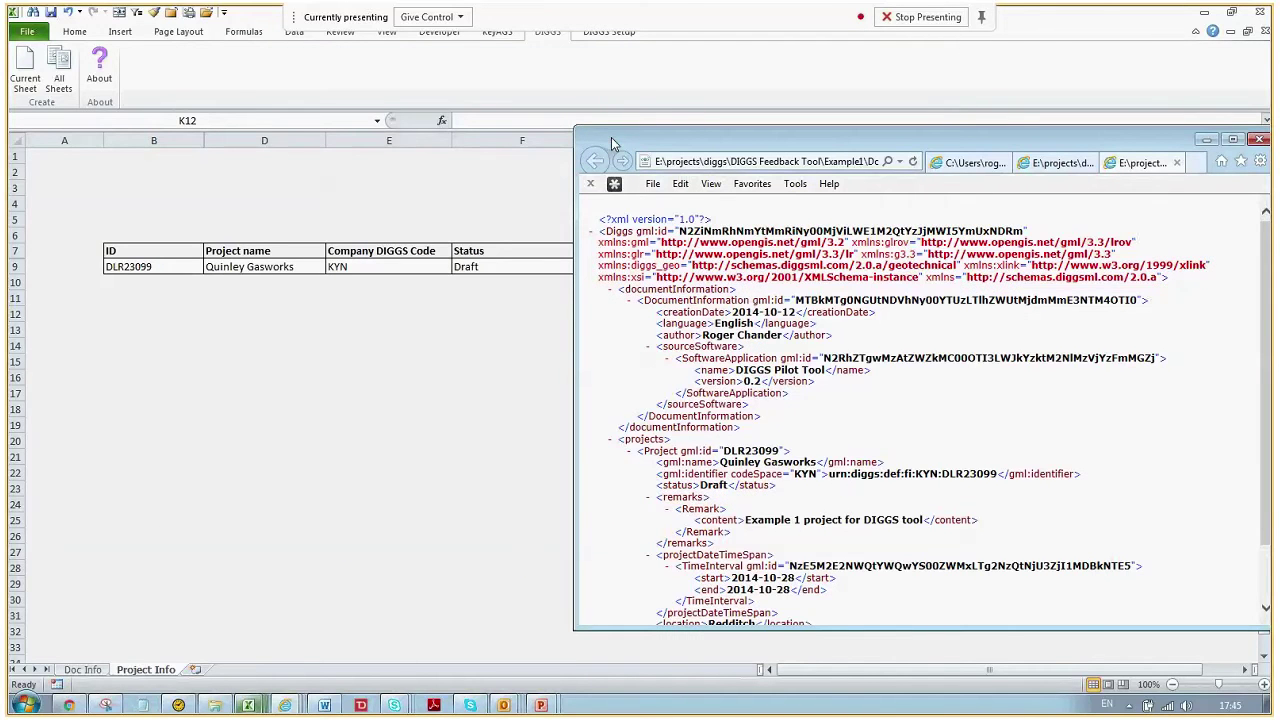
{"action": "left_click_drag", "start_coordinate": [611, 137], "coordinate": [633, 157]}
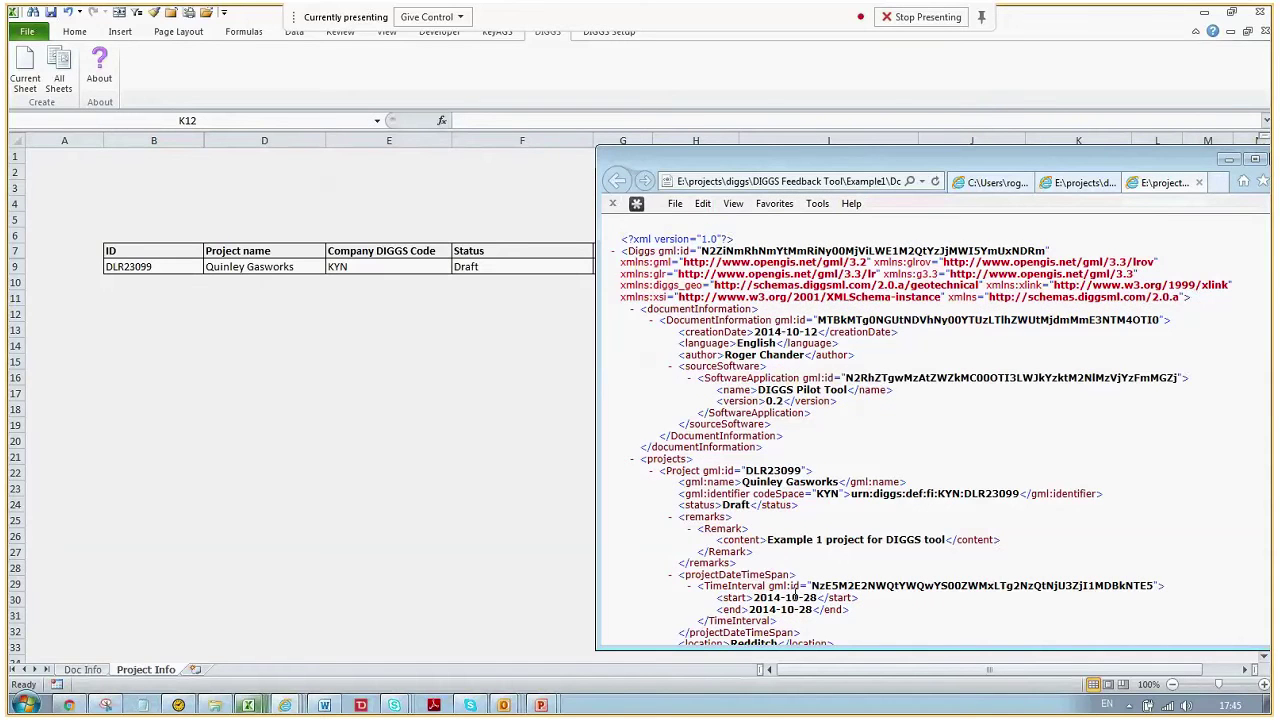
{"action": "scroll", "coordinate": [797, 590], "scroll_direction": "down", "scroll_amount": 2}
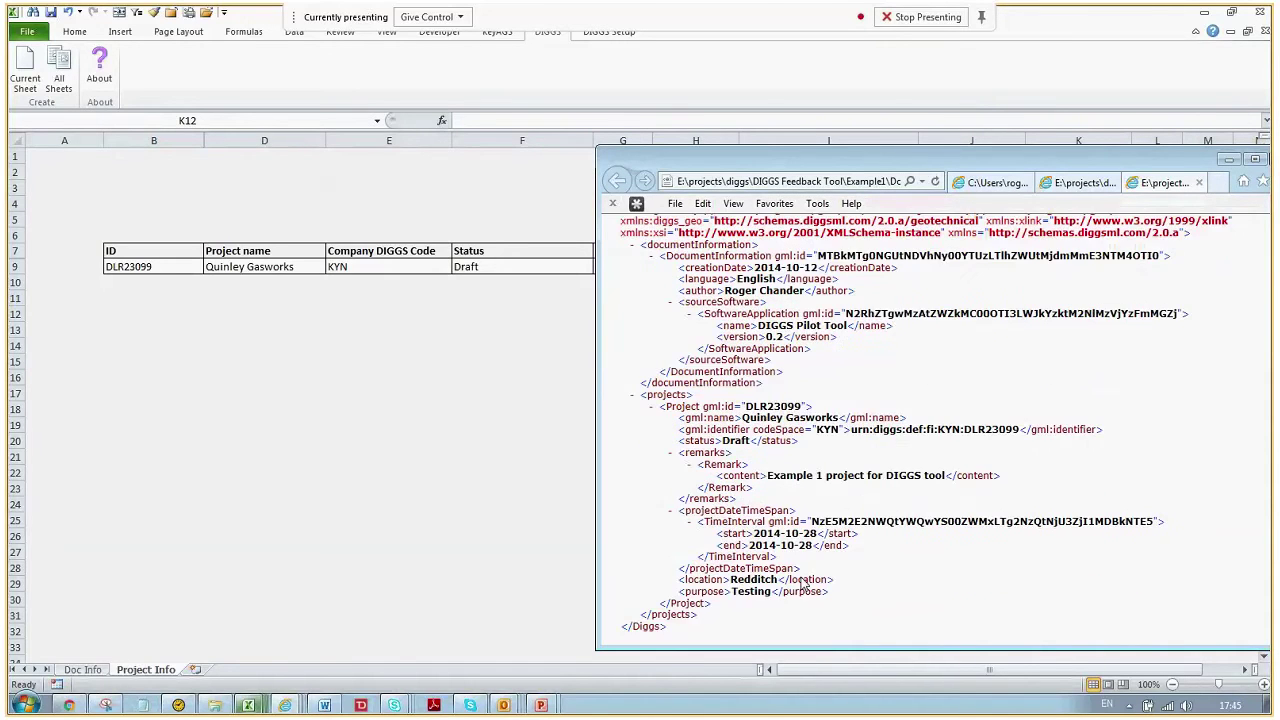
{"action": "scroll", "coordinate": [802, 578], "scroll_direction": "down", "scroll_amount": 1}
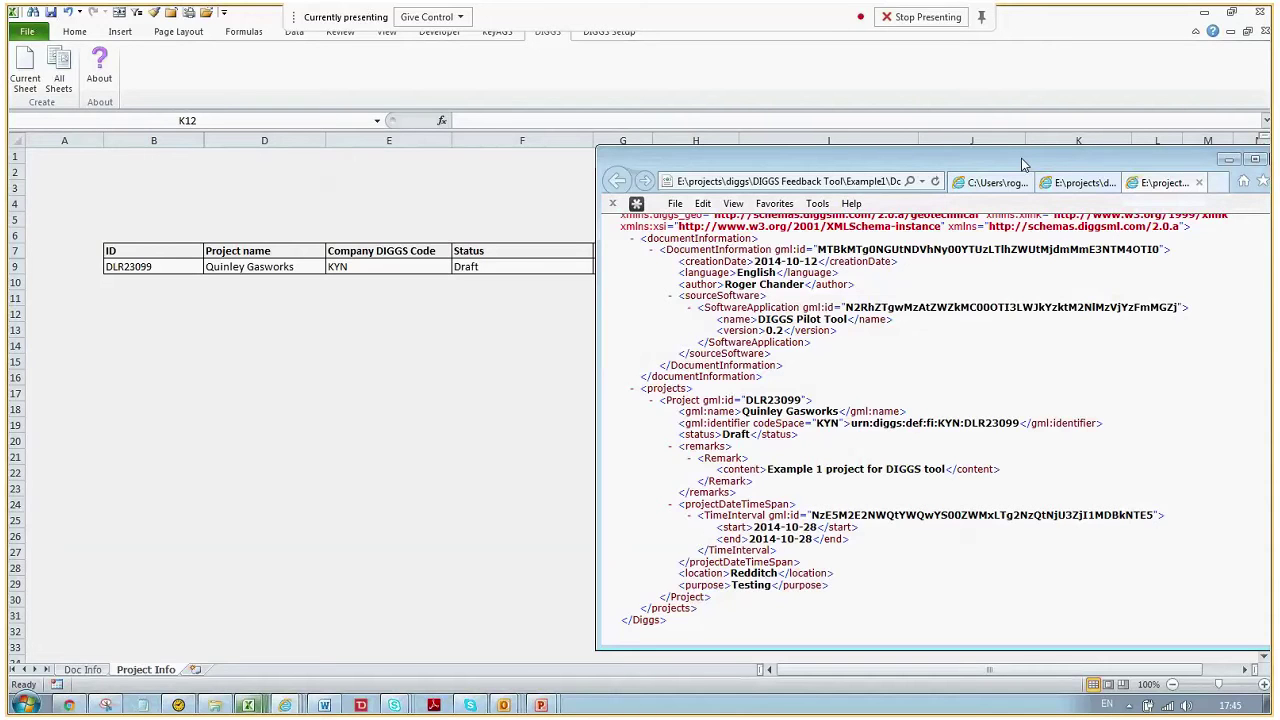
Step: Move the XML window clear of the project table and close only its current tab
{"action": "left_click_drag", "start_coordinate": [1022, 164], "coordinate": [1010, 176]}
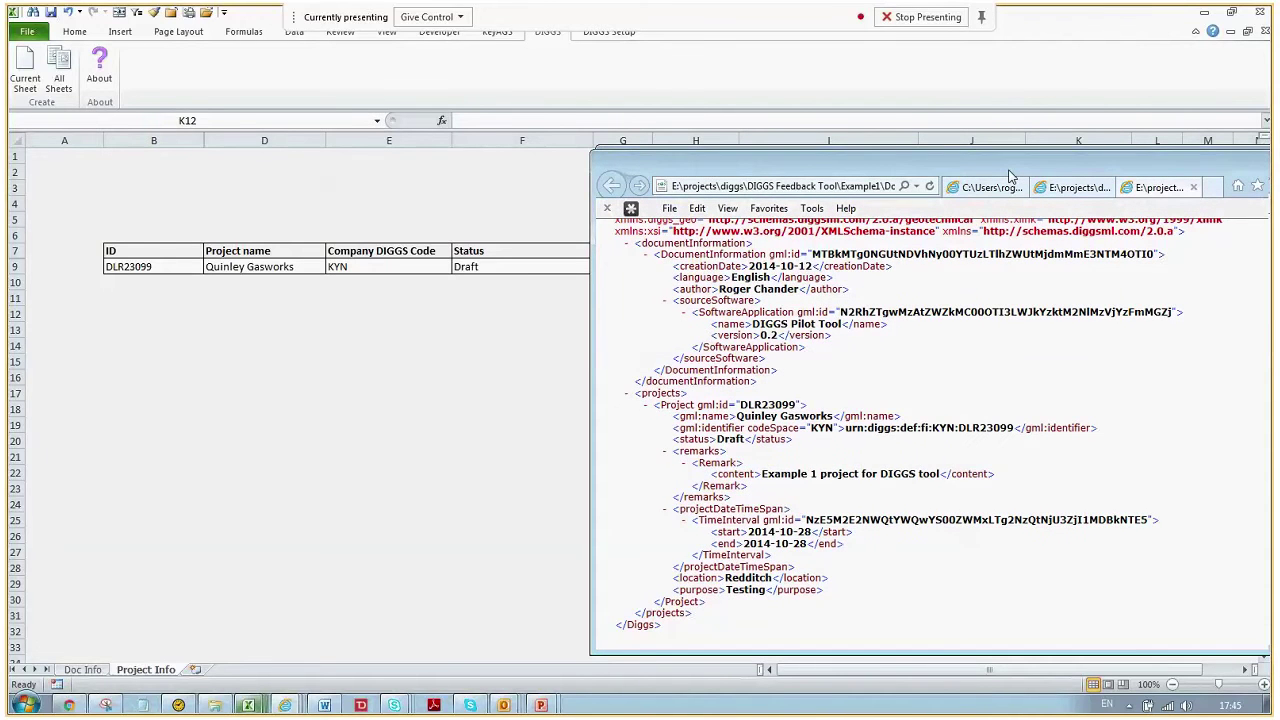
{"action": "left_click_drag", "start_coordinate": [1010, 176], "coordinate": [602, 357]}
{"action": "left_click", "coordinate": [860, 361]}
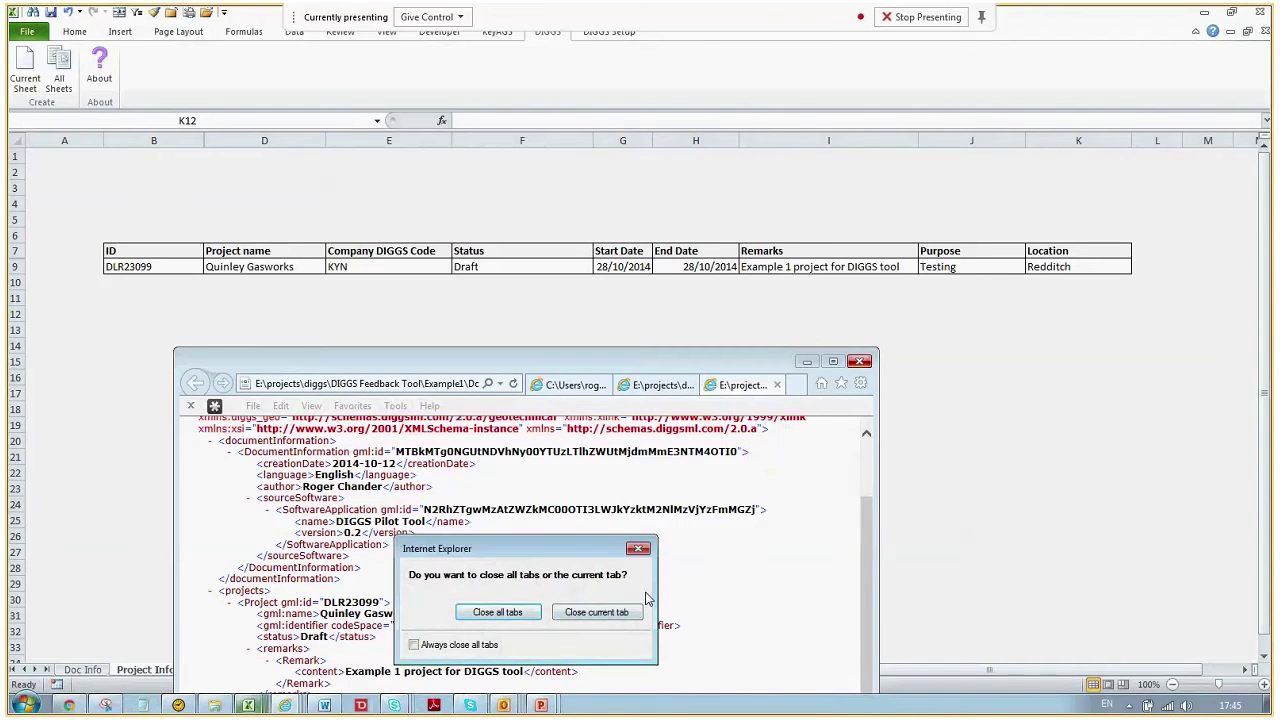
{"action": "left_click", "coordinate": [597, 612]}
Step: Change the project's Location on the Project Info sheet to USA
{"action": "left_click", "coordinate": [1078, 266]}
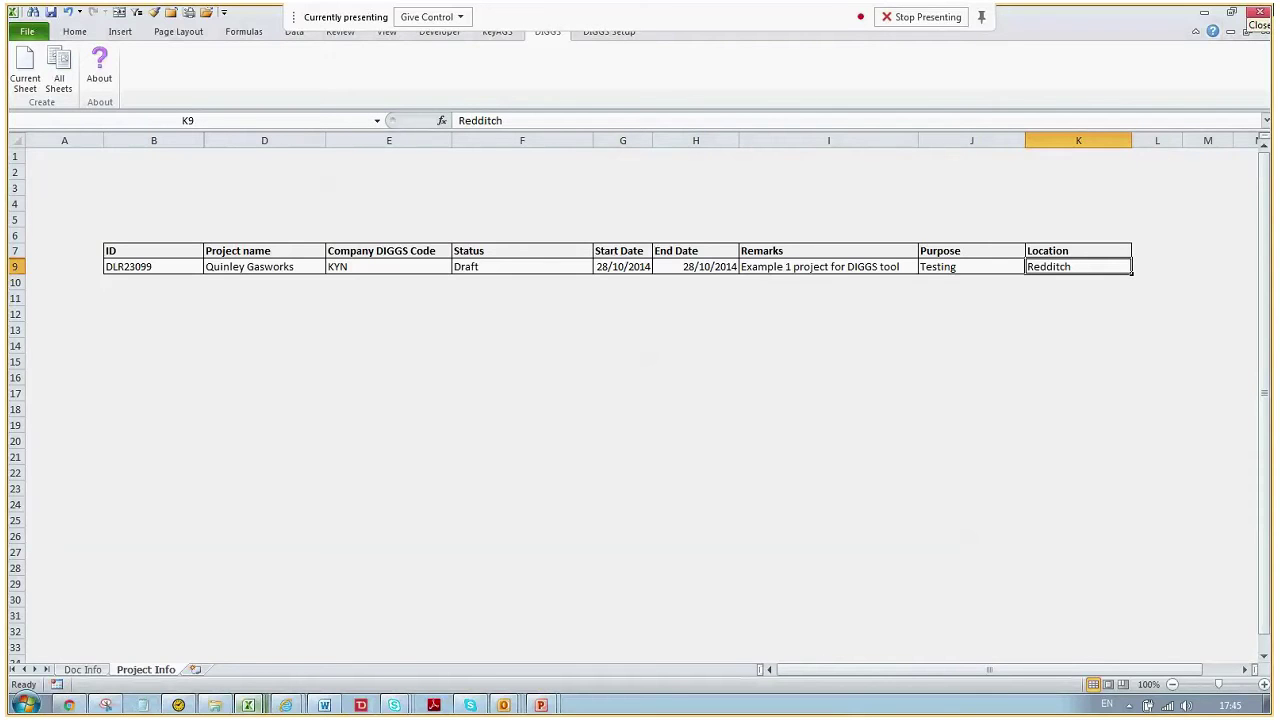
{"action": "type", "text": "USA"}
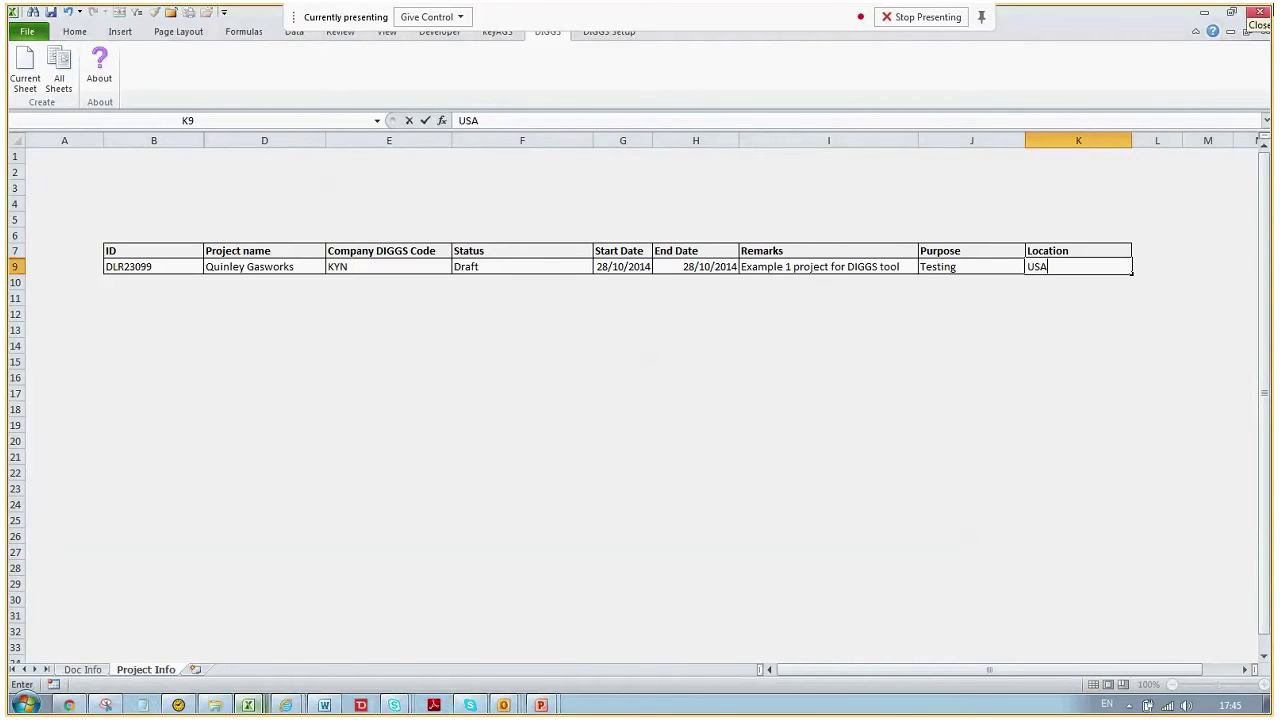
{"action": "key", "text": "Return"}
Step: Change the project's ID in the same row to GEOCONGRESS1
{"action": "key", "text": "Up"}
{"action": "key", "text": "Left"}
{"action": "key", "text": "Left"}
{"action": "key", "text": "Left"}
{"action": "key", "text": "Left"}
{"action": "key", "text": "Left"}
{"action": "key", "text": "Left"}
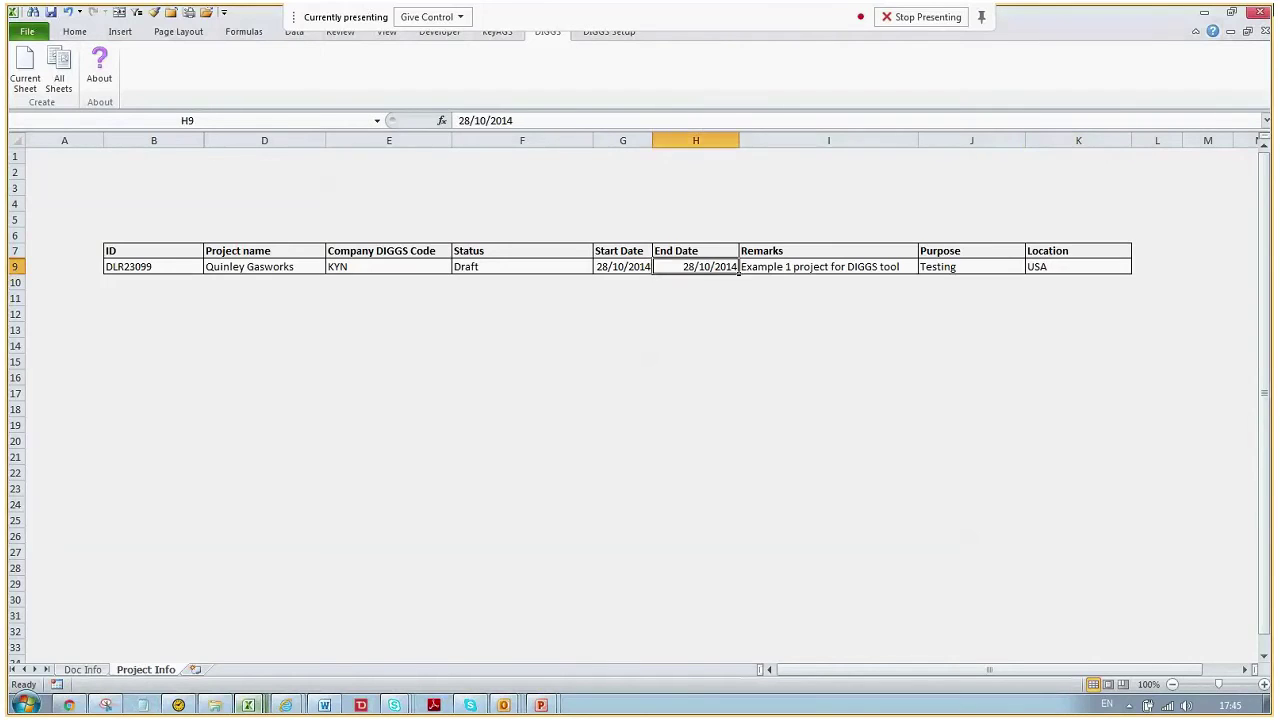
{"action": "key", "text": "Left"}
{"action": "key", "text": "Left"}
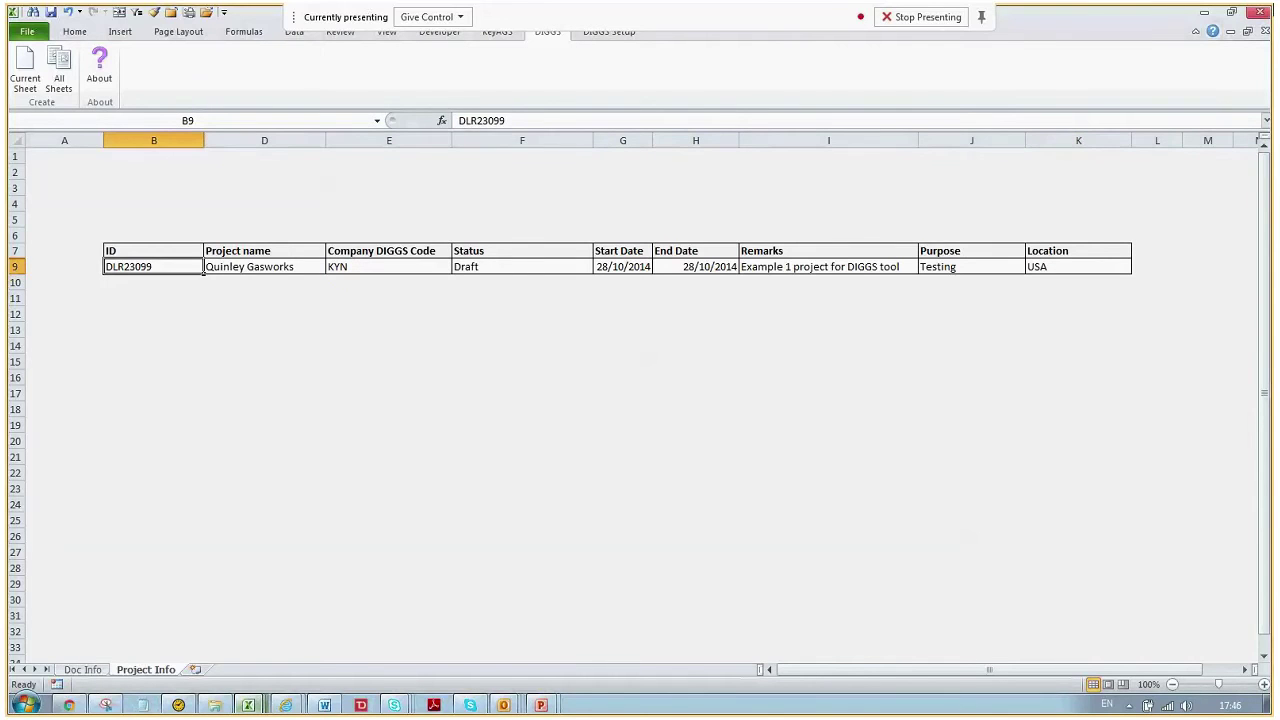
{"action": "type", "text": "GEOCONGRESS1"}
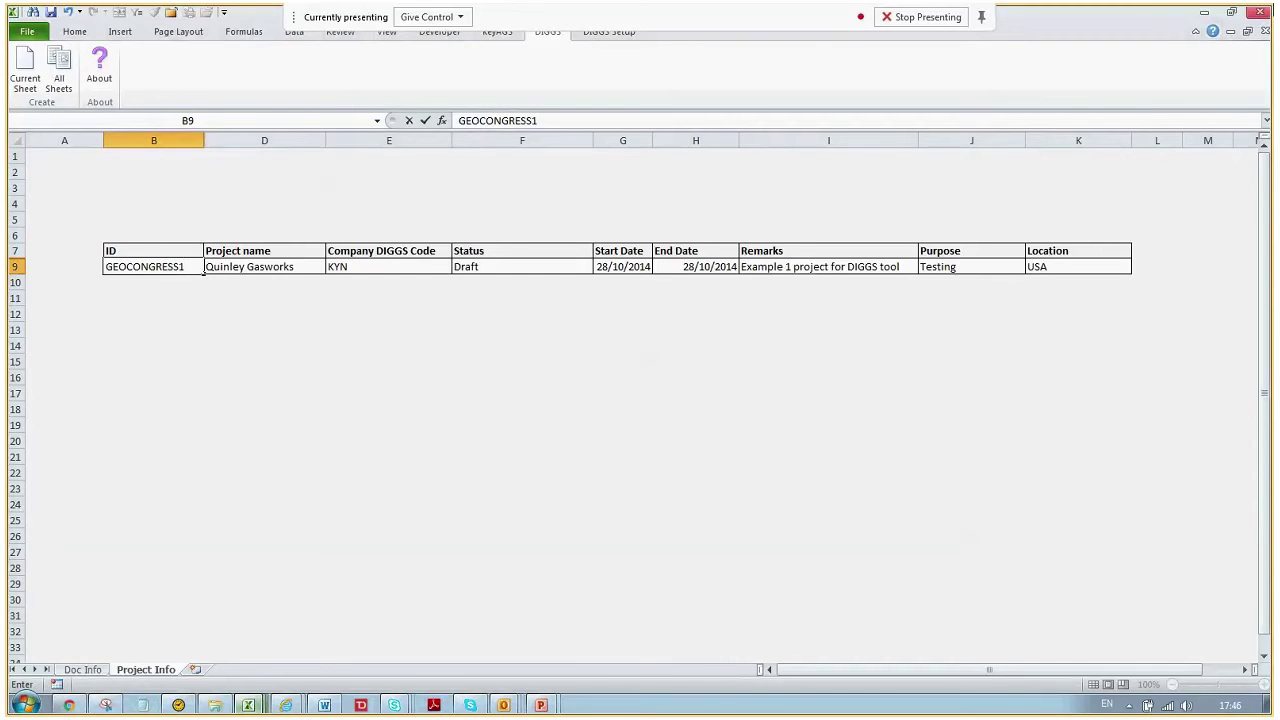
{"action": "key", "text": "Return"}
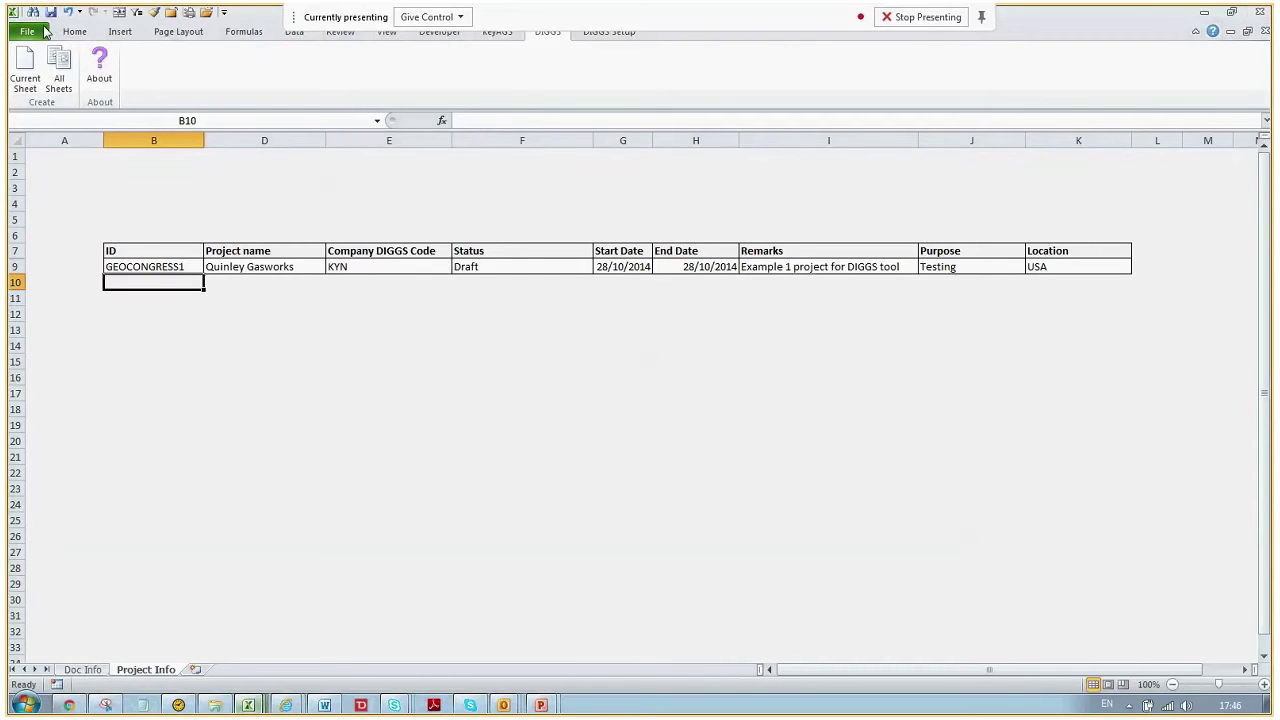
Step: Export all sheets to DIGGS XML again, open the file to check the project ID and location, and minimize it
{"action": "left_click", "coordinate": [57, 76]}
{"action": "left_click", "coordinate": [706, 414]}
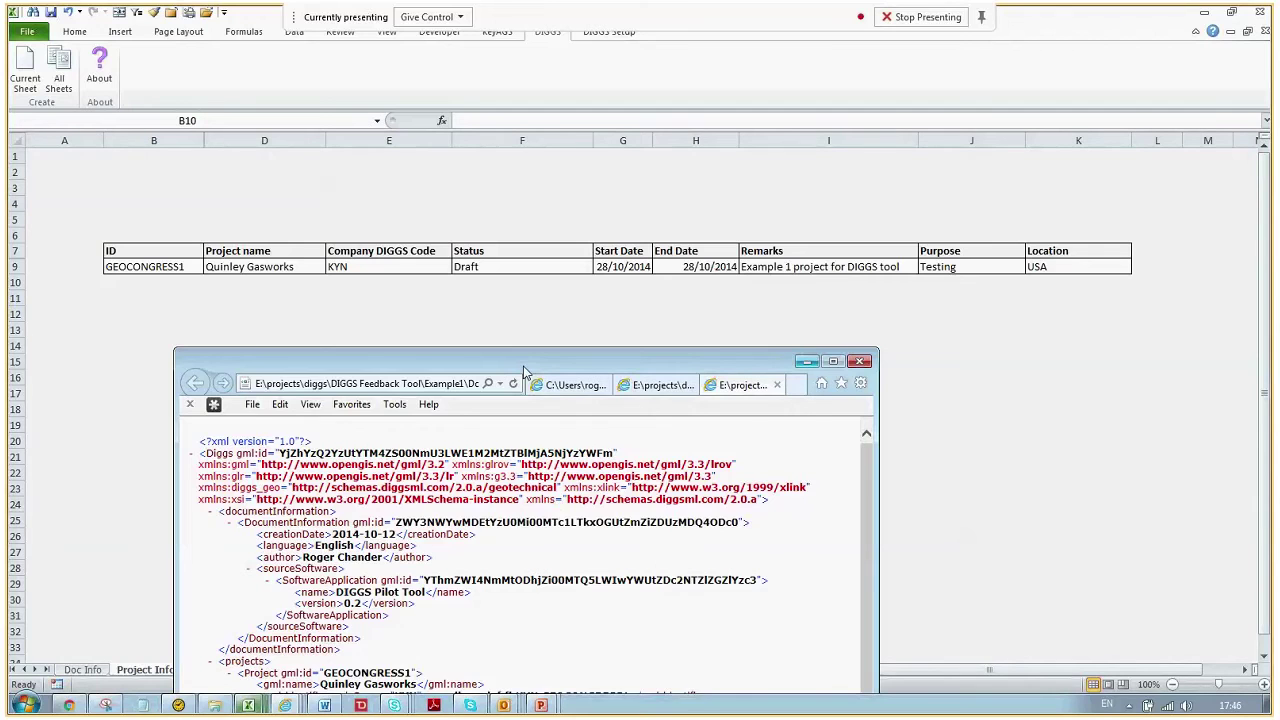
{"action": "left_click_drag", "start_coordinate": [523, 372], "coordinate": [757, 198]}
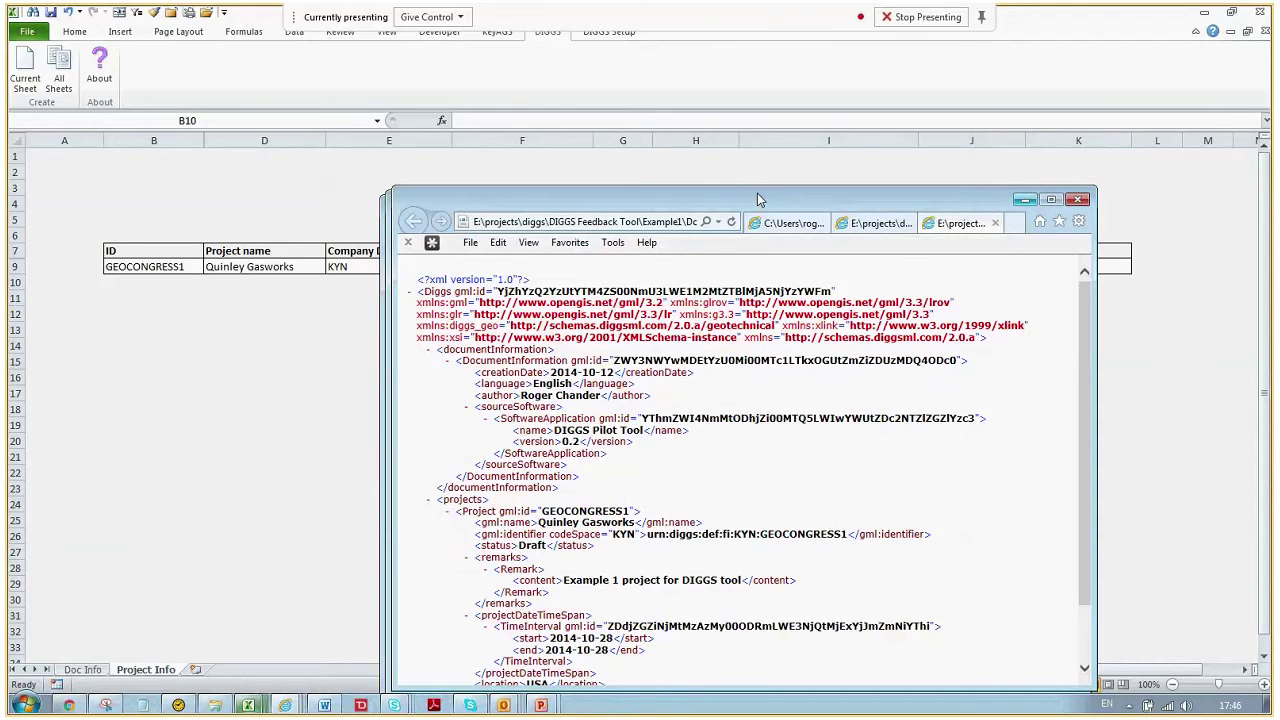
{"action": "left_click_drag", "start_coordinate": [757, 198], "coordinate": [799, 160]}
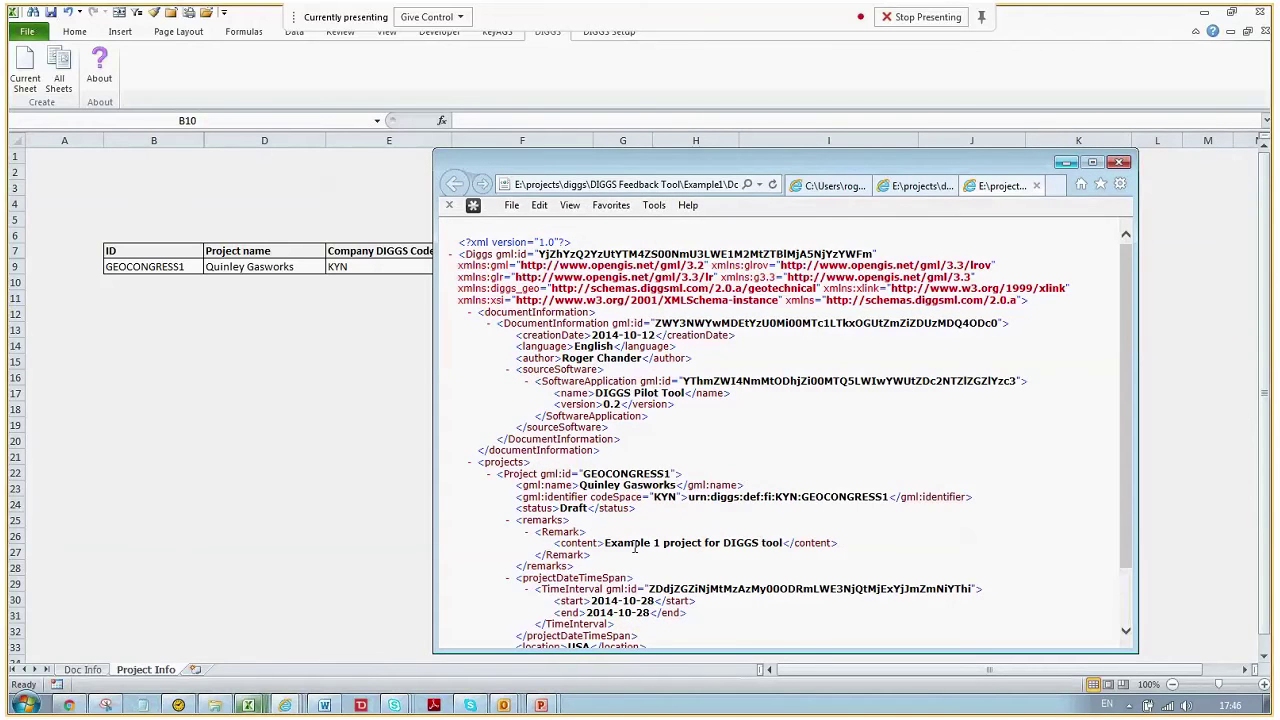
{"action": "scroll", "coordinate": [634, 546], "scroll_direction": "down", "scroll_amount": 2}
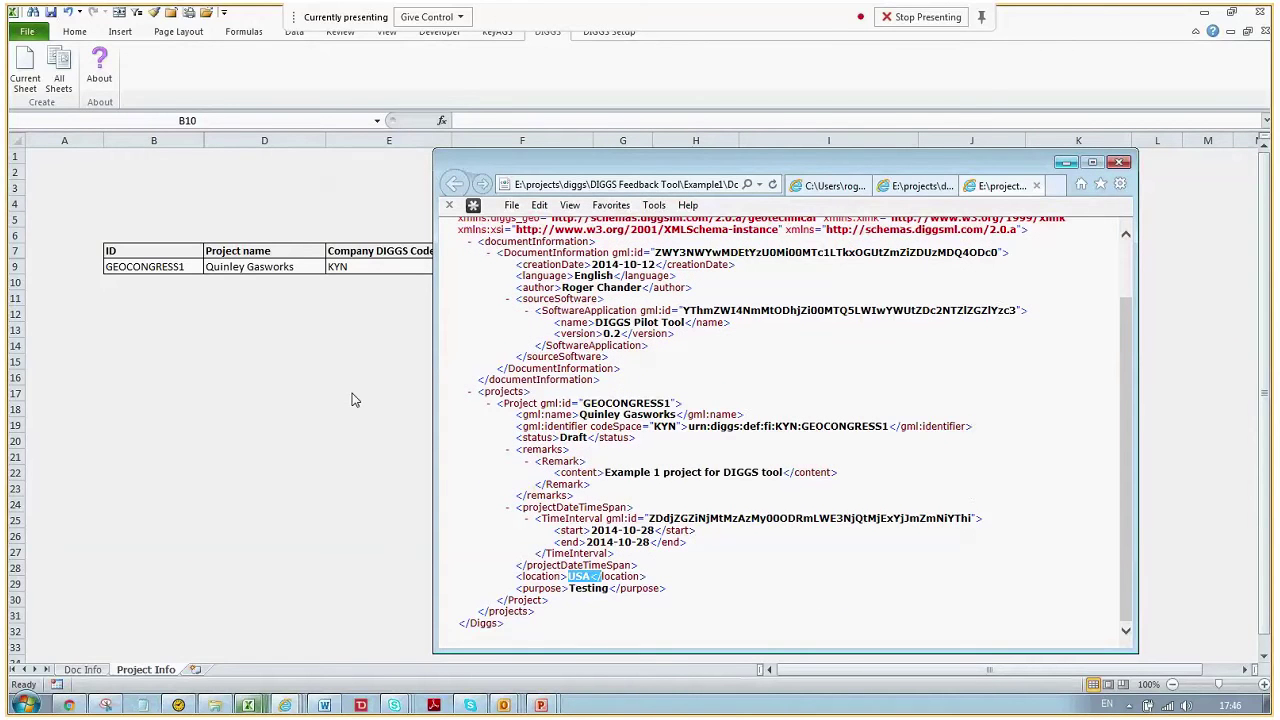
{"action": "left_click", "coordinate": [1066, 162]}
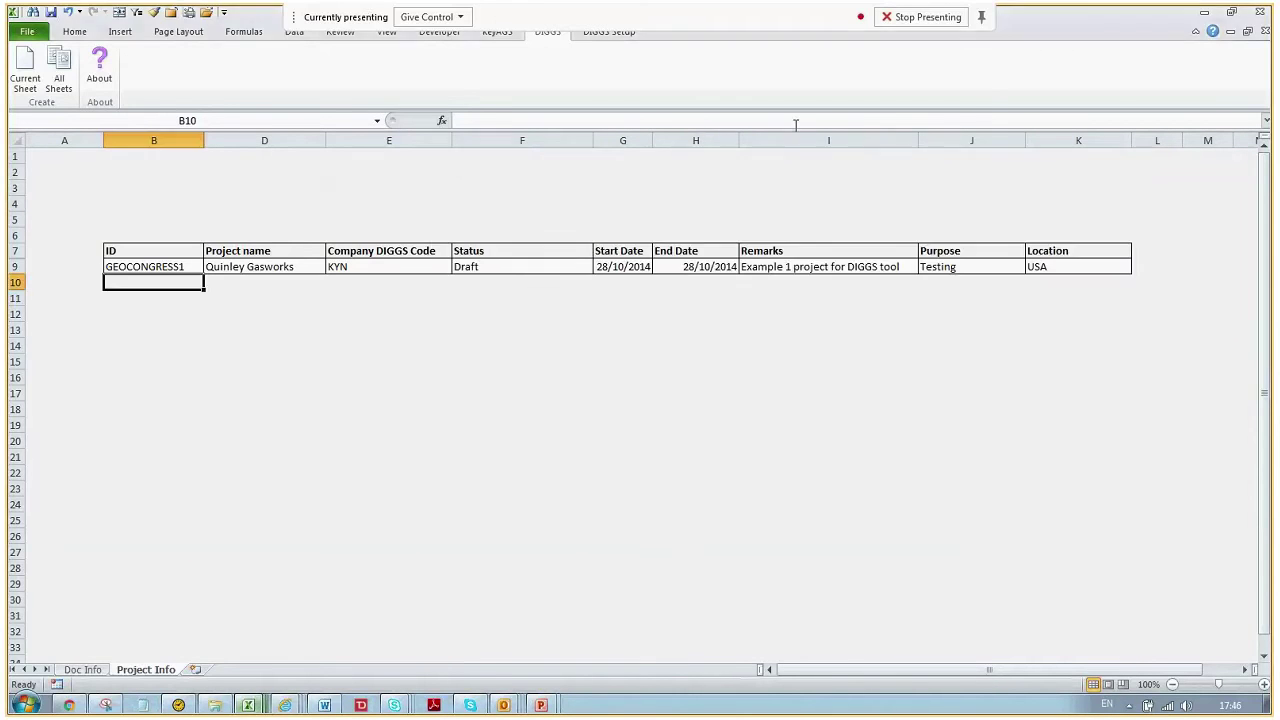
Step: Switch to the DIGGSDataDictionary.xlsx workbook and examine the items and descriptions of the DocumentInformation entries at the start of the Dictionary sheet
{"action": "left_click", "coordinate": [248, 705]}
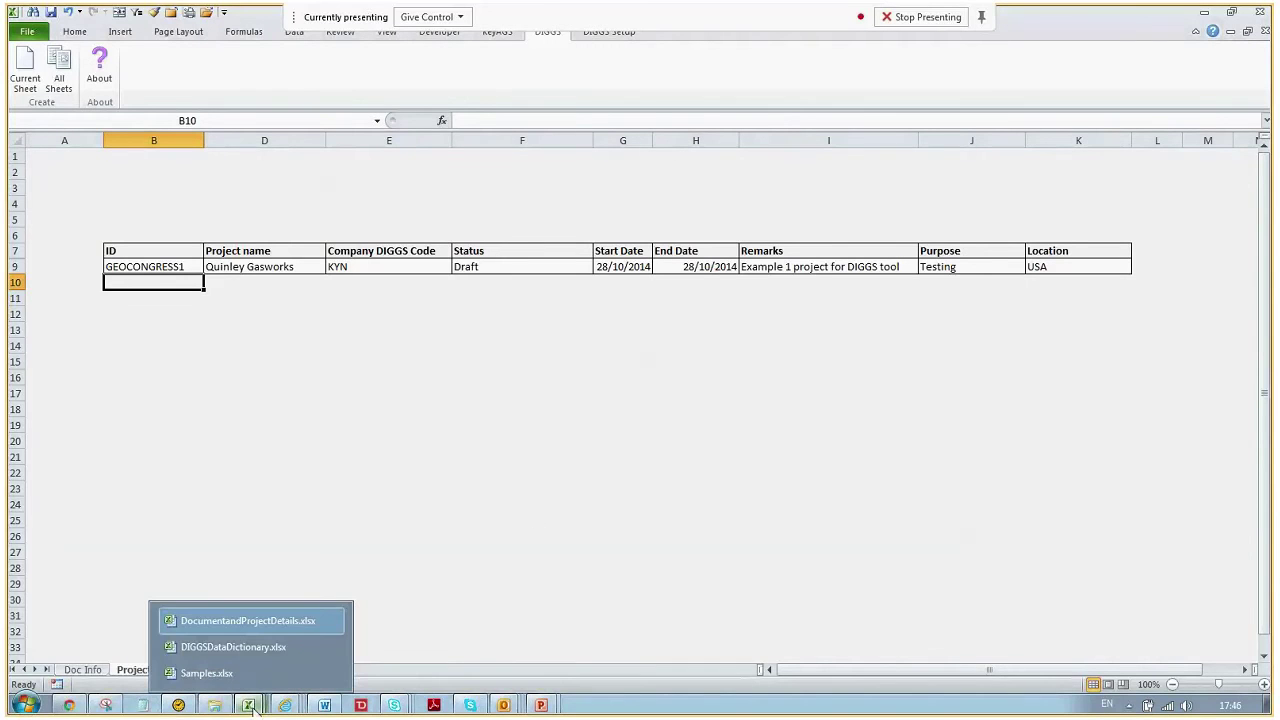
{"action": "left_click", "coordinate": [238, 649]}
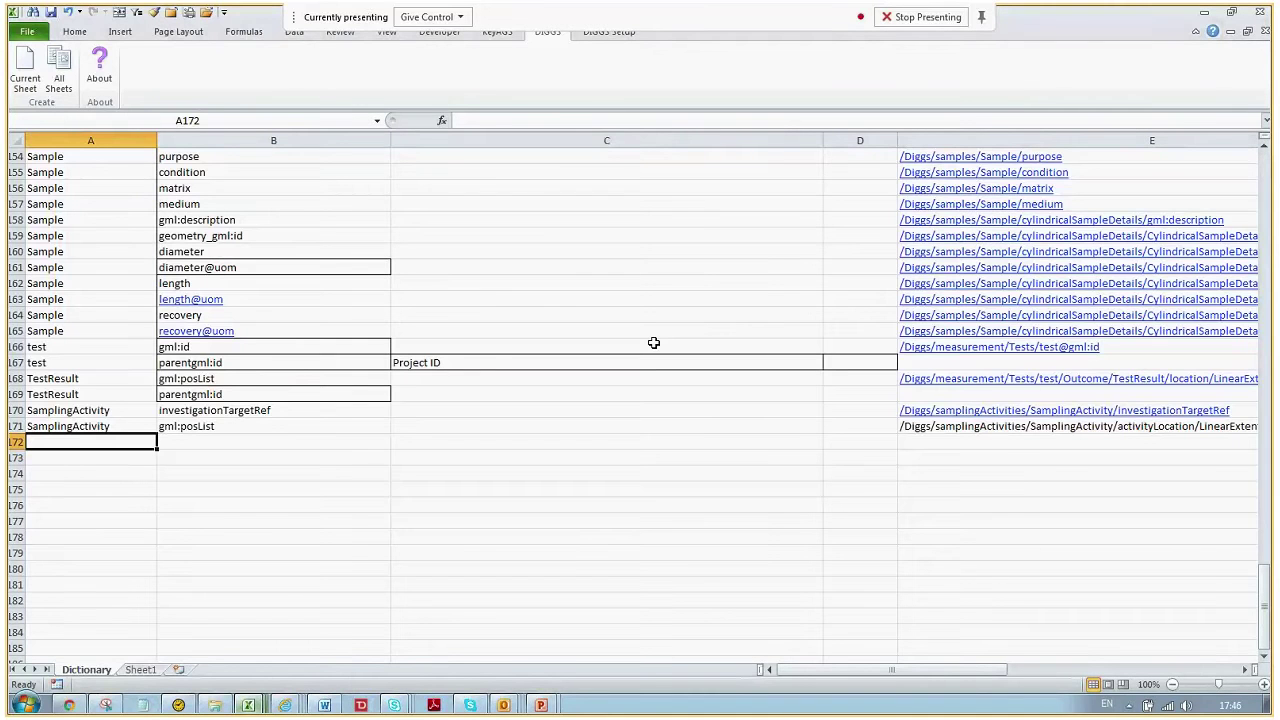
{"action": "left_click", "coordinate": [653, 345]}
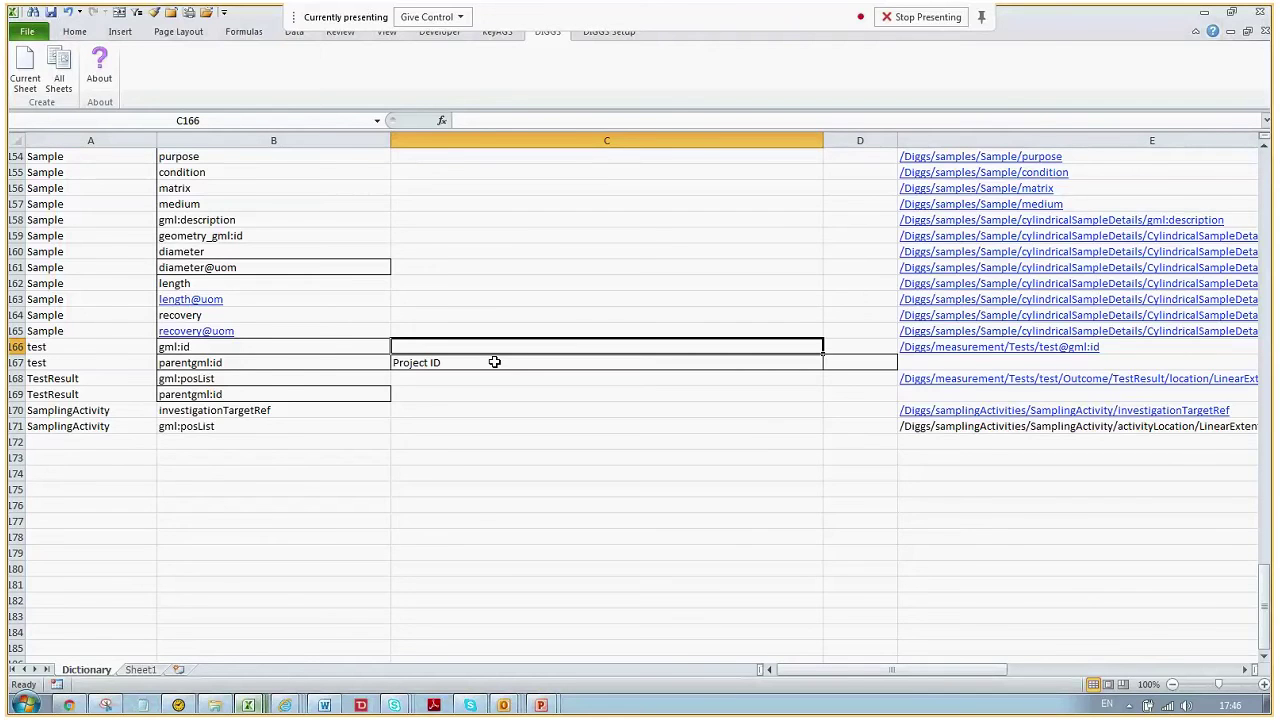
{"action": "scroll", "coordinate": [494, 362], "scroll_direction": "up", "scroll_amount": 12}
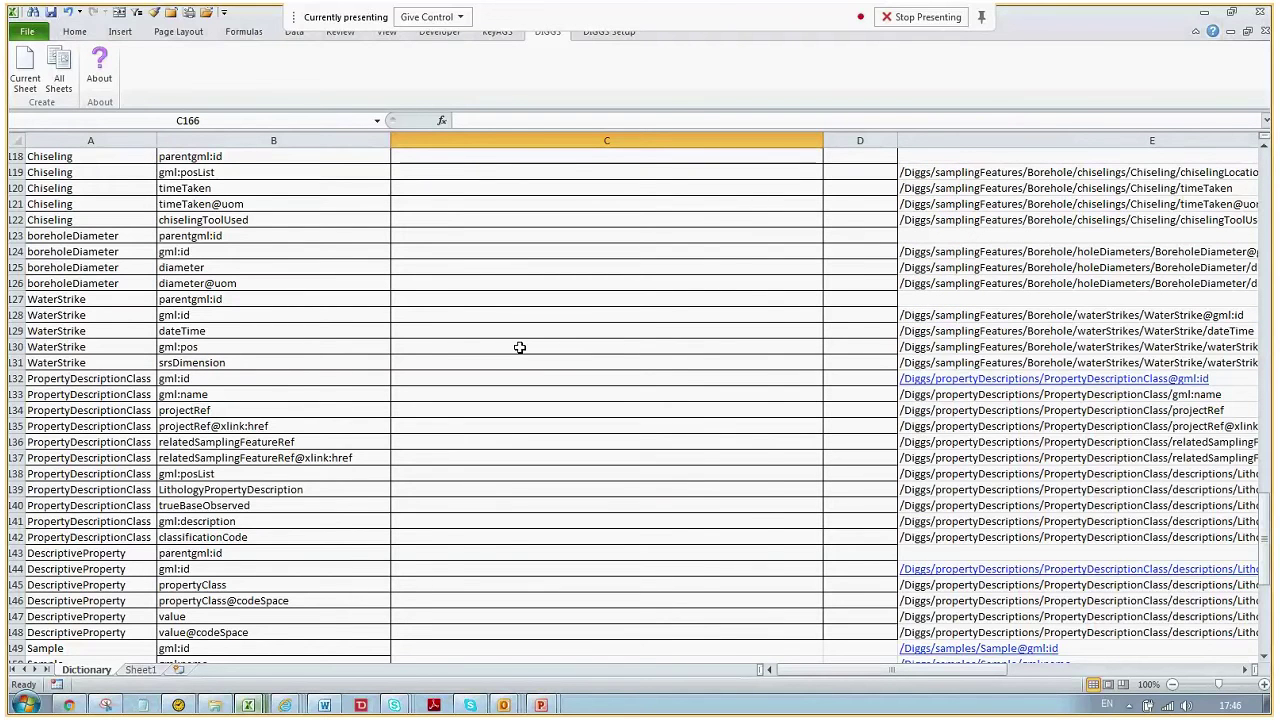
{"action": "scroll", "coordinate": [519, 347], "scroll_direction": "up", "scroll_amount": 6}
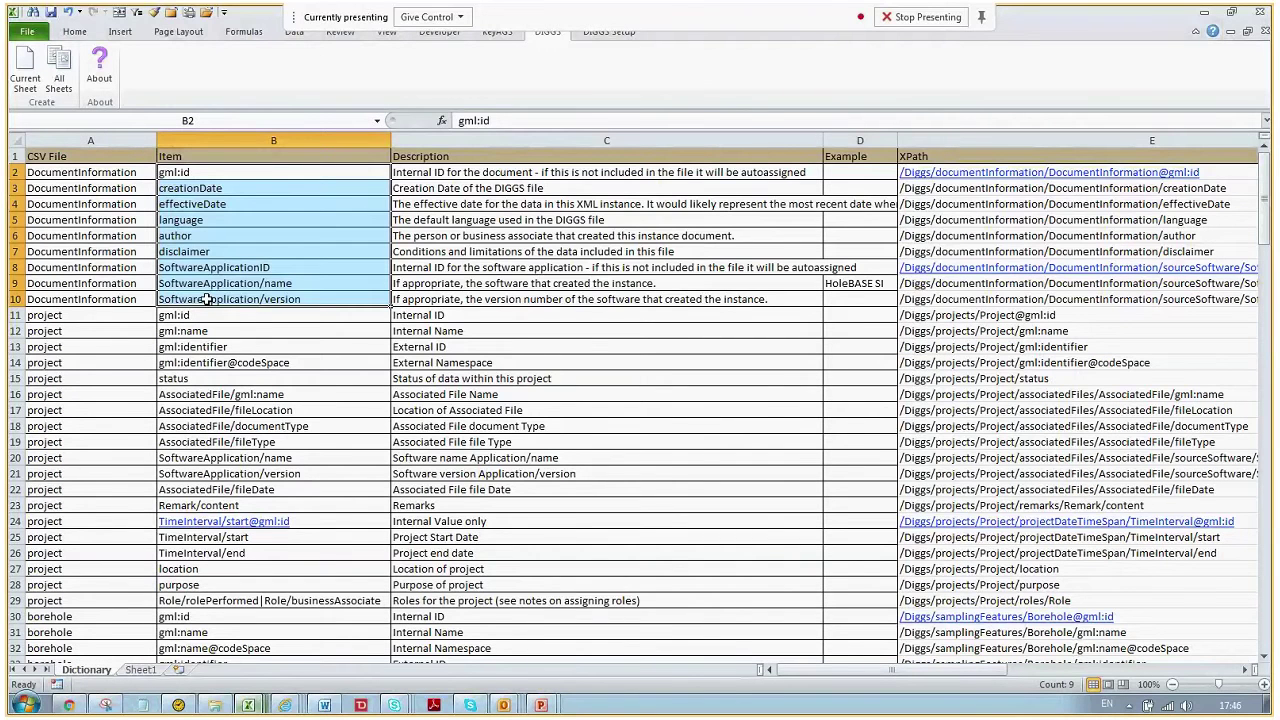
{"action": "left_click_drag", "start_coordinate": [530, 172], "coordinate": [530, 299]}
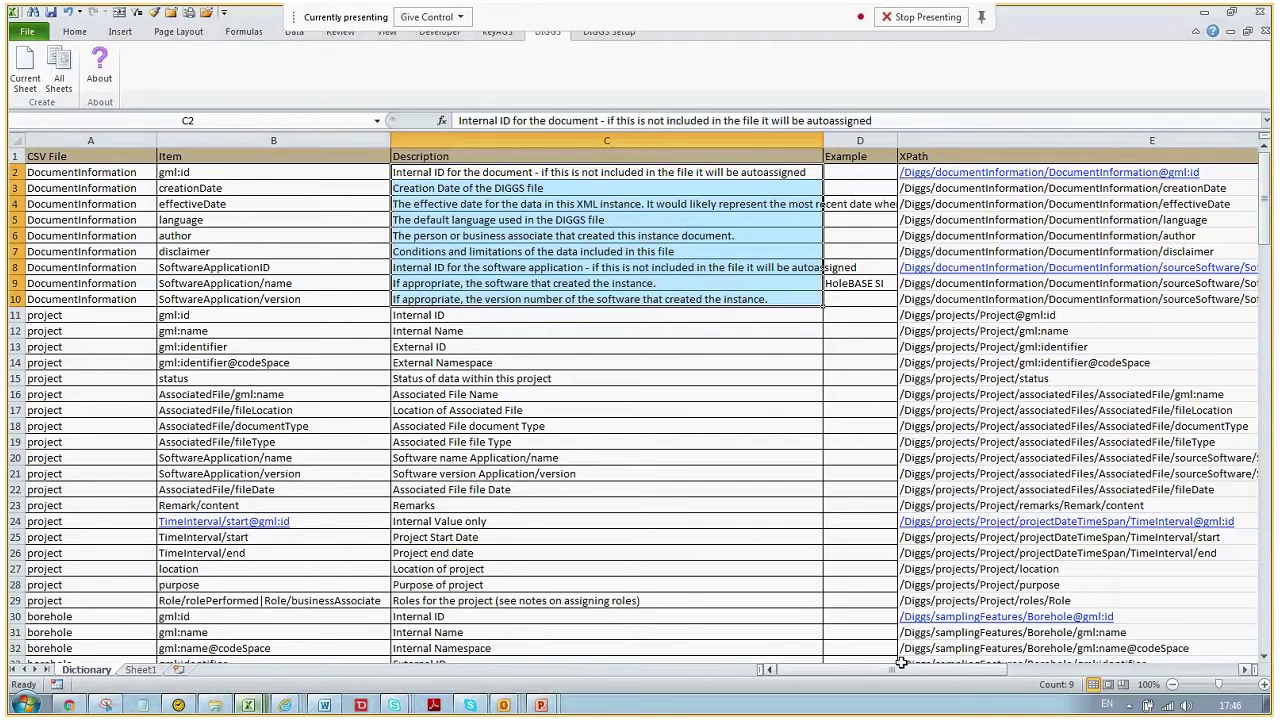
Step: Bring the XPath and Default columns into view and go through the XPaths of the DocumentInformation entries
{"action": "left_click_drag", "start_coordinate": [903, 669], "coordinate": [918, 675]}
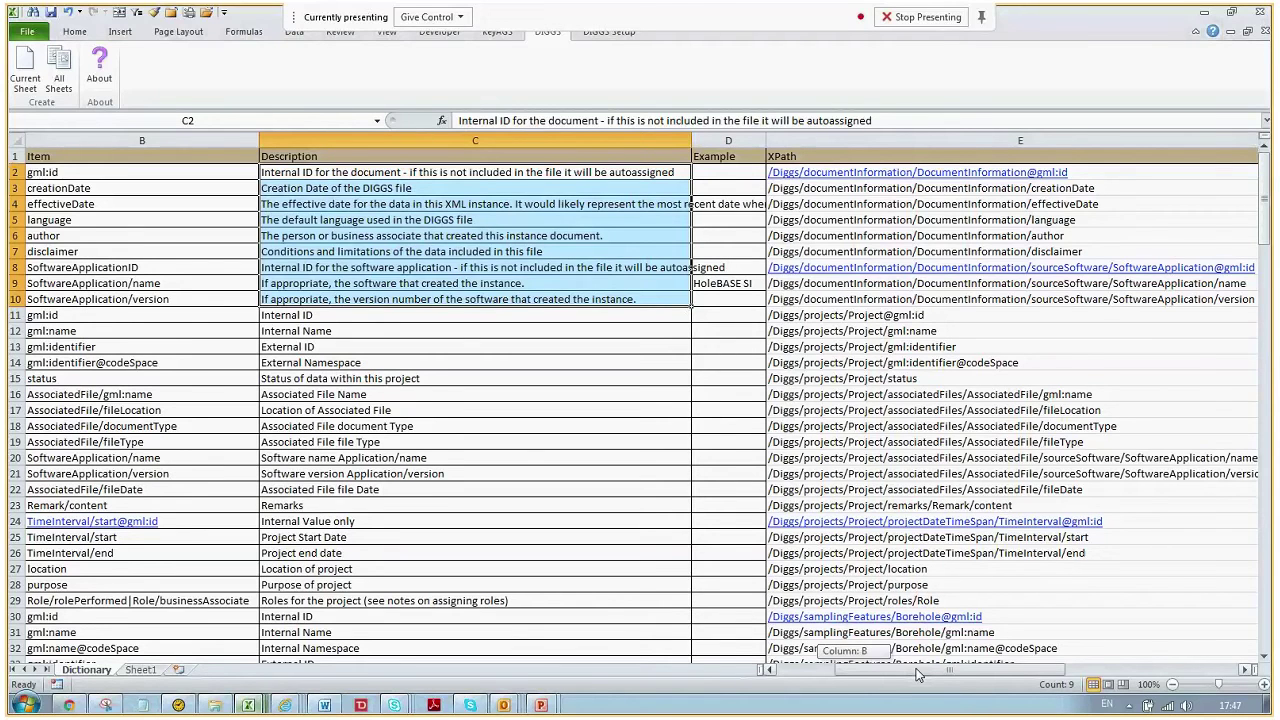
{"action": "left_click_drag", "start_coordinate": [918, 675], "coordinate": [975, 673]}
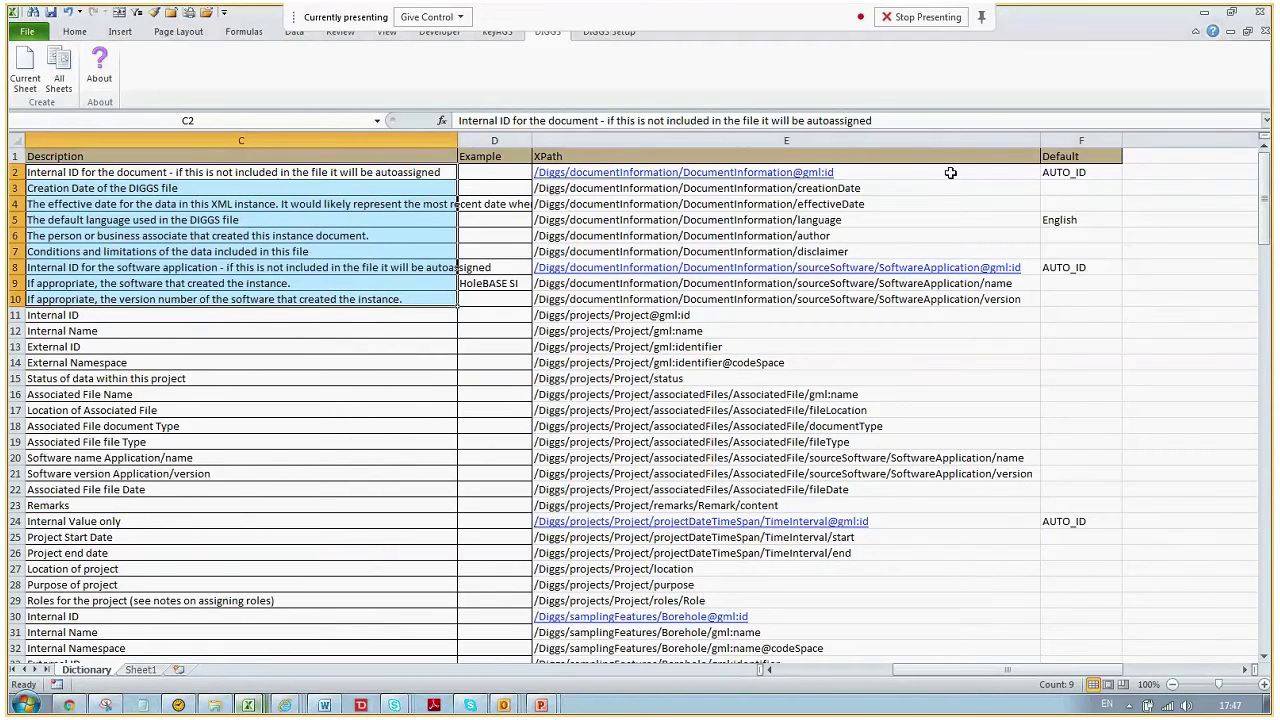
{"action": "left_click", "coordinate": [950, 172]}
{"action": "key", "text": "Down"}
{"action": "key", "text": "Down"}
{"action": "key", "text": "Down"}
{"action": "key", "text": "Down"}
{"action": "key", "text": "Down"}
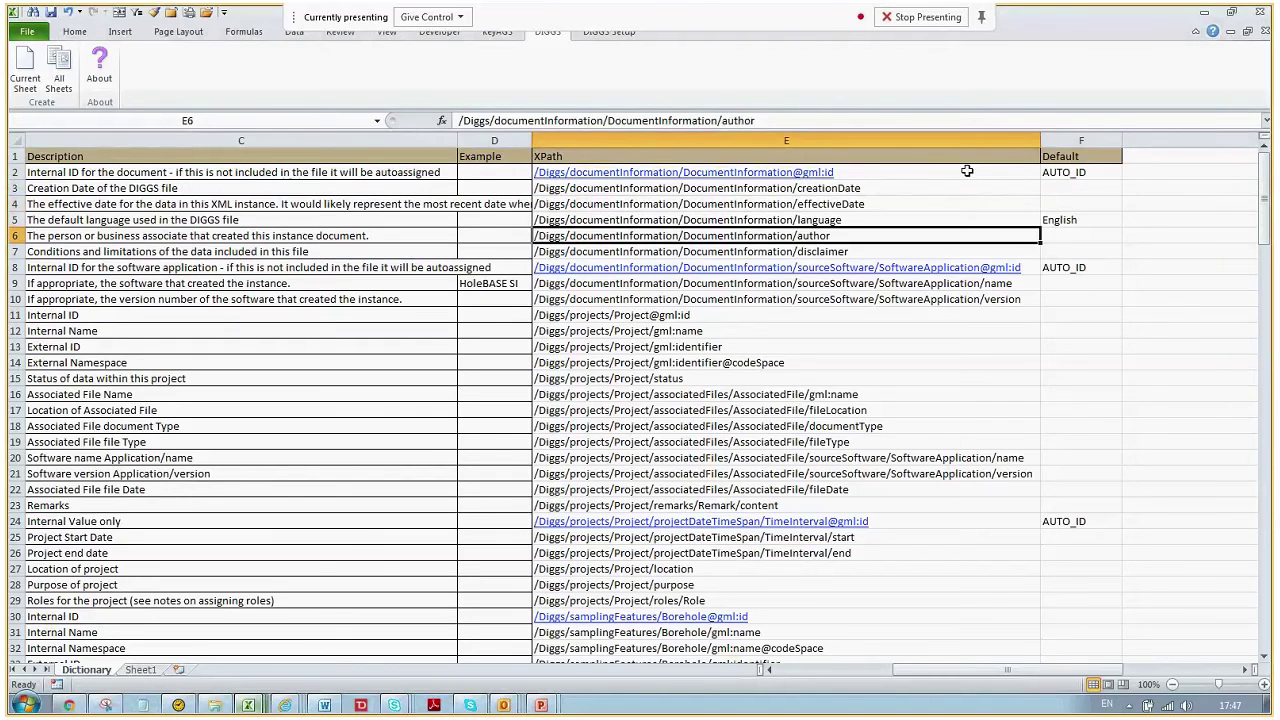
{"action": "key", "text": "Down"}
Step: Inspect the Default values for the document ID, the software application ID and the language entry
{"action": "left_click", "coordinate": [1074, 172]}
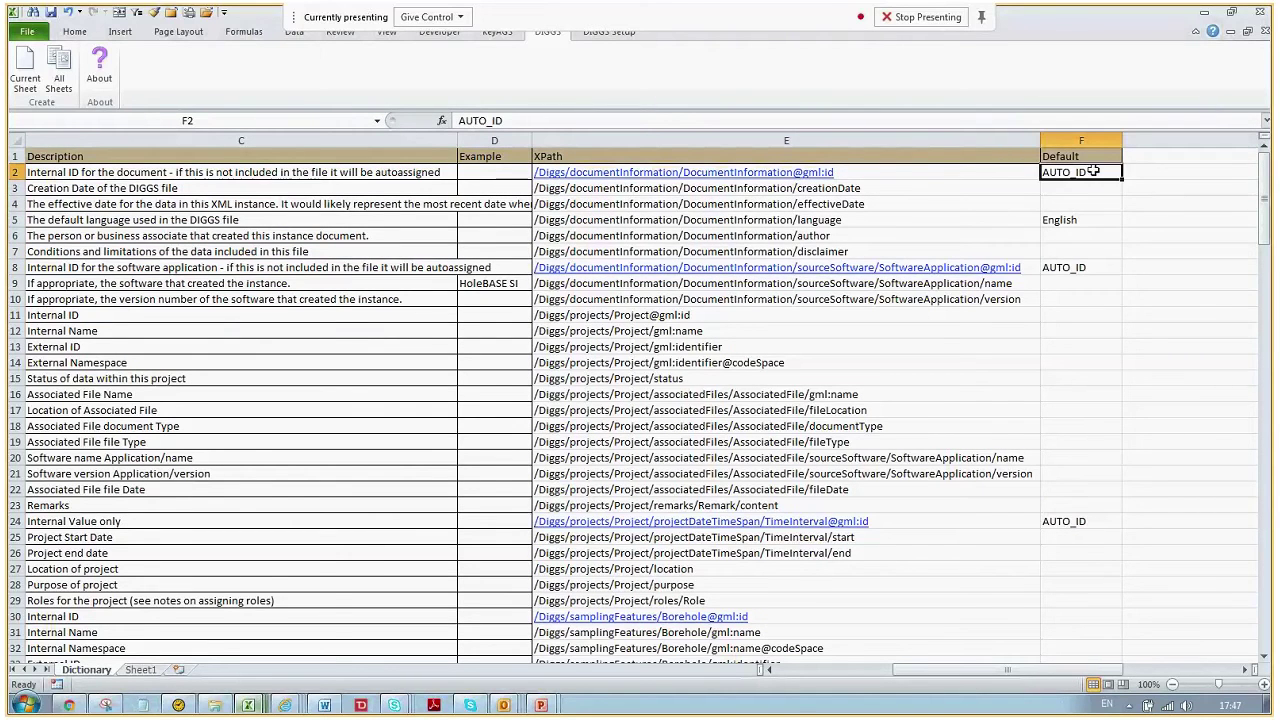
{"action": "left_click", "coordinate": [1090, 268]}
{"action": "left_click", "coordinate": [1034, 222]}
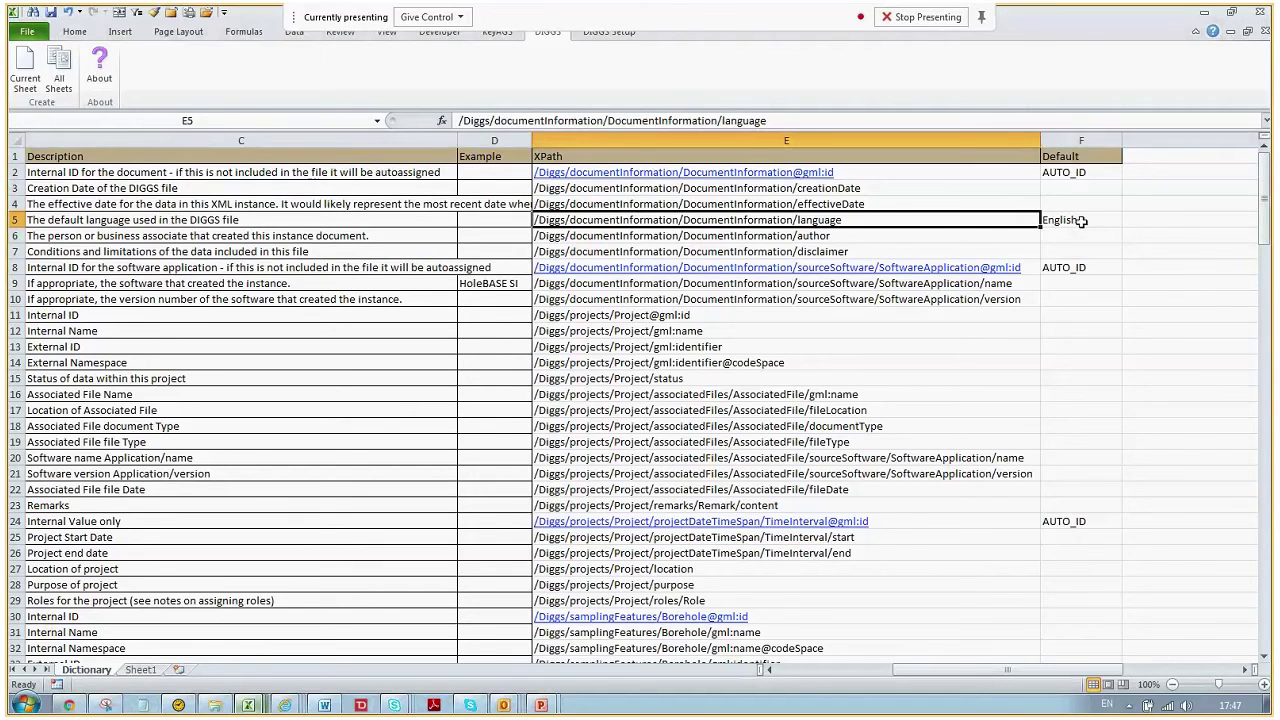
{"action": "left_click", "coordinate": [1080, 220]}
{"action": "left_click", "coordinate": [909, 220]}
{"action": "left_click", "coordinate": [1065, 221]}
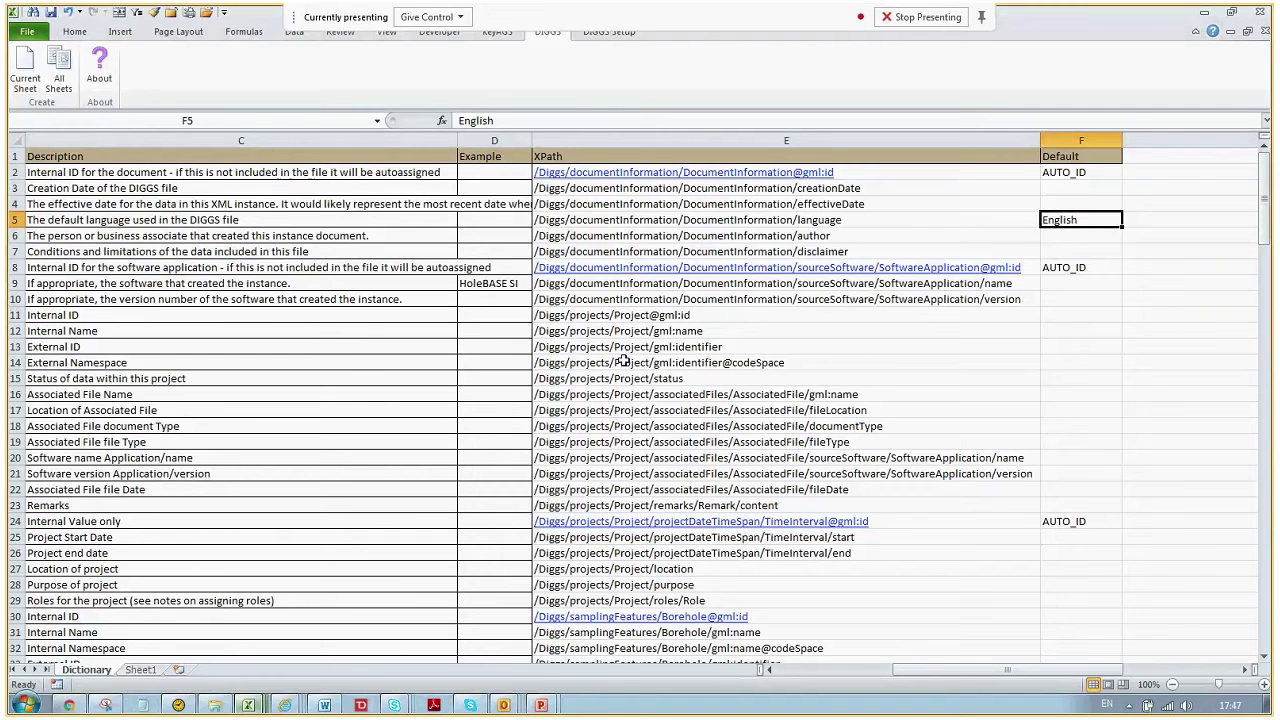
Step: Examine the XPaths of the project entries, from the internal ID through to the project roles
{"action": "left_click", "coordinate": [640, 316]}
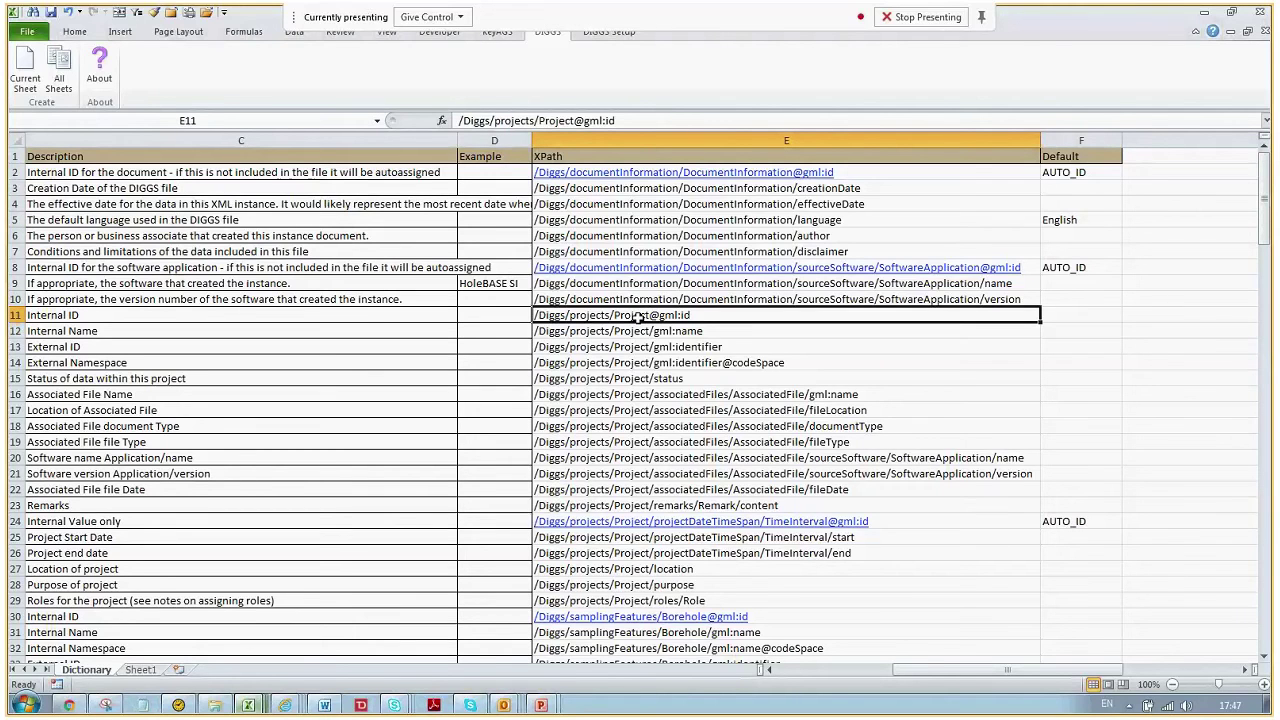
{"action": "scroll", "coordinate": [638, 316], "scroll_direction": "down", "scroll_amount": 1}
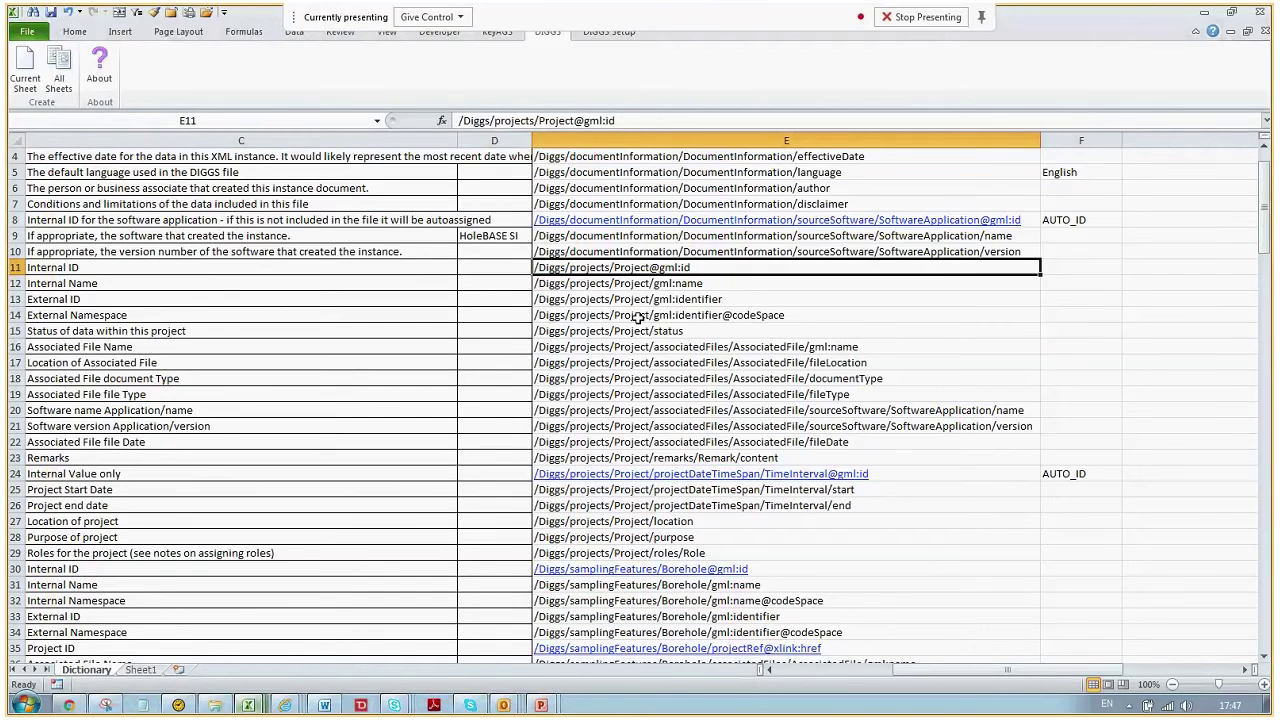
{"action": "left_click", "coordinate": [598, 553]}
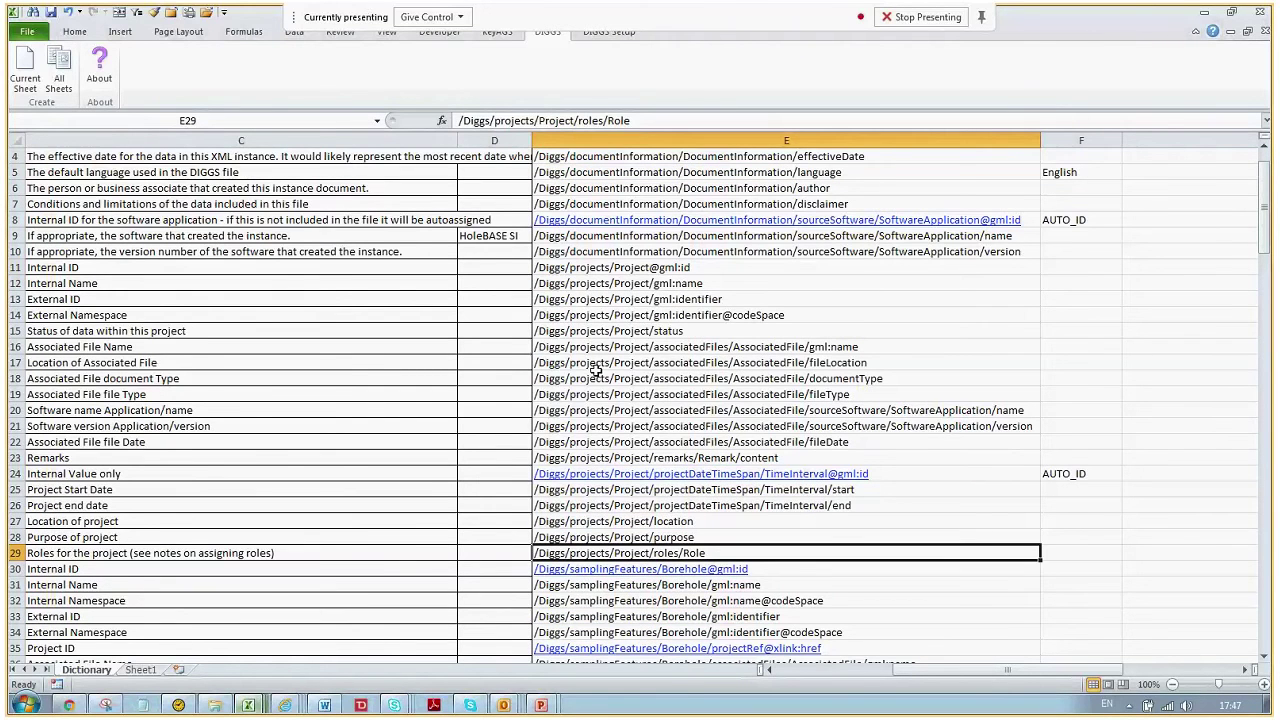
{"action": "scroll", "coordinate": [596, 371], "scroll_direction": "up", "scroll_amount": 1}
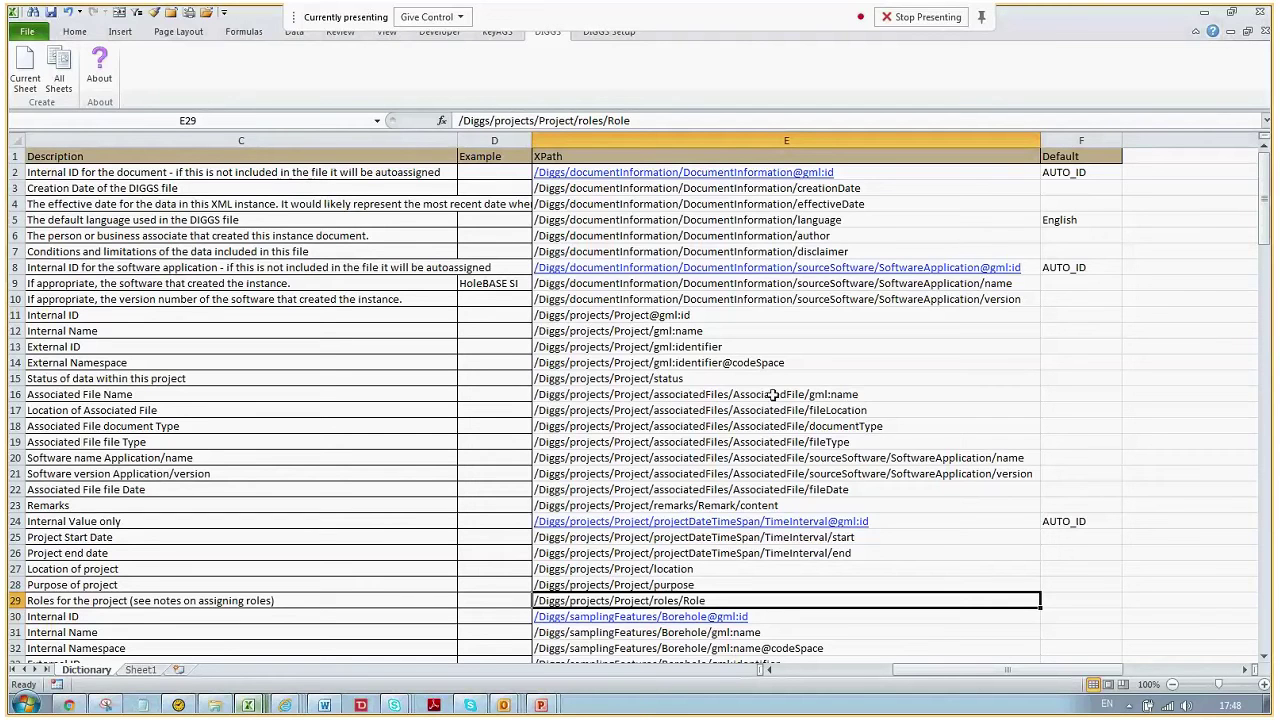
Step: Compare the AssociatedFile/gml:name item in the project entries with its corresponding XPath
{"action": "left_click", "coordinate": [494, 394]}
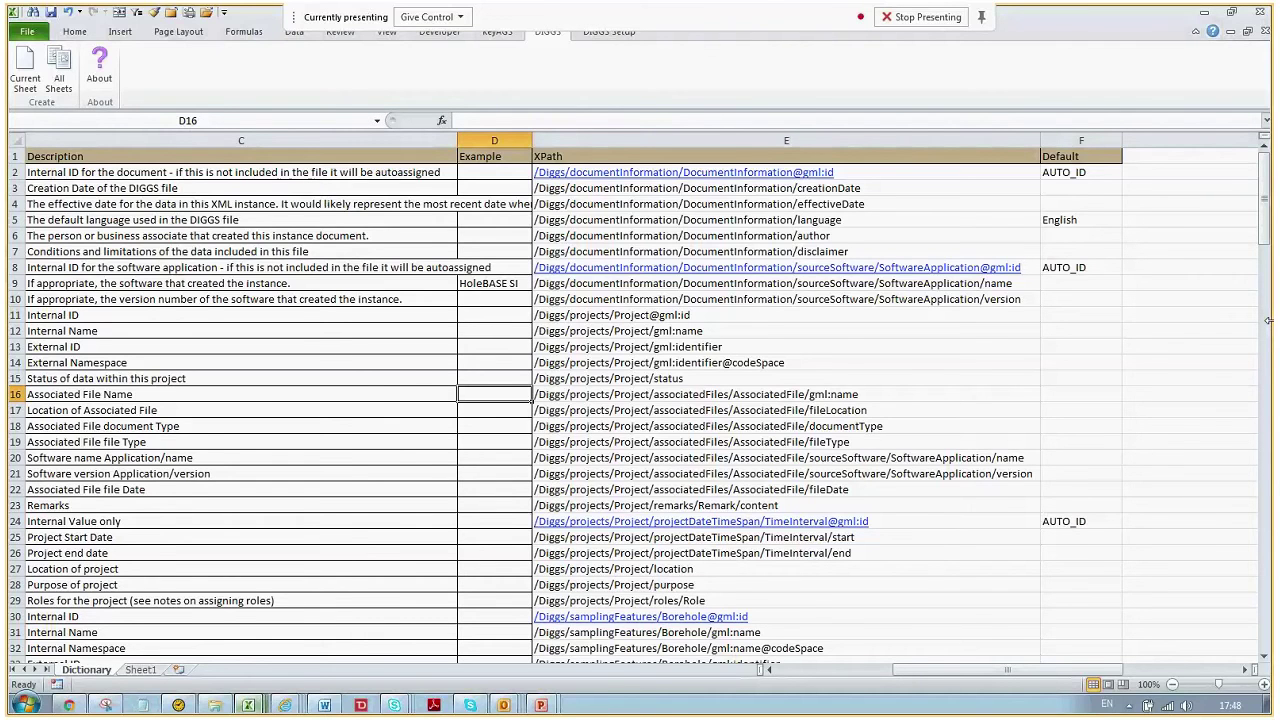
{"action": "key", "text": "Left"}
{"action": "key", "text": "Left"}
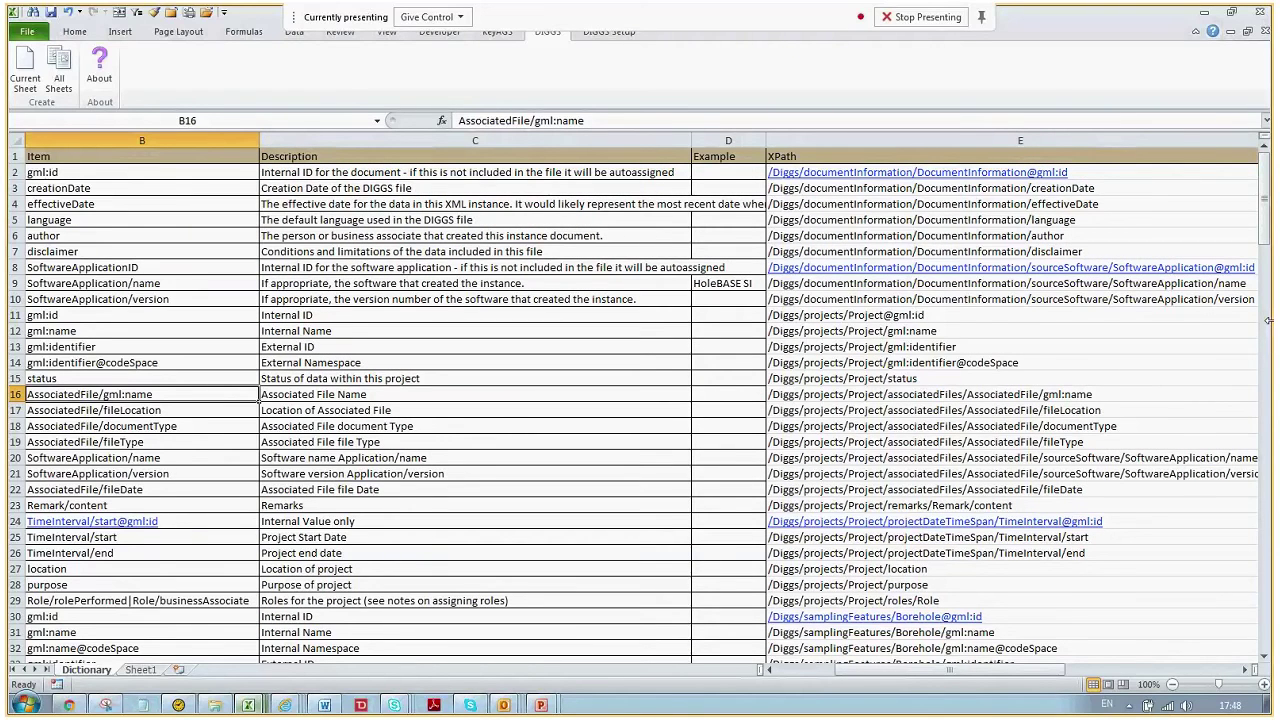
{"action": "scroll", "coordinate": [1268, 320], "scroll_direction": "left", "scroll_amount": 1}
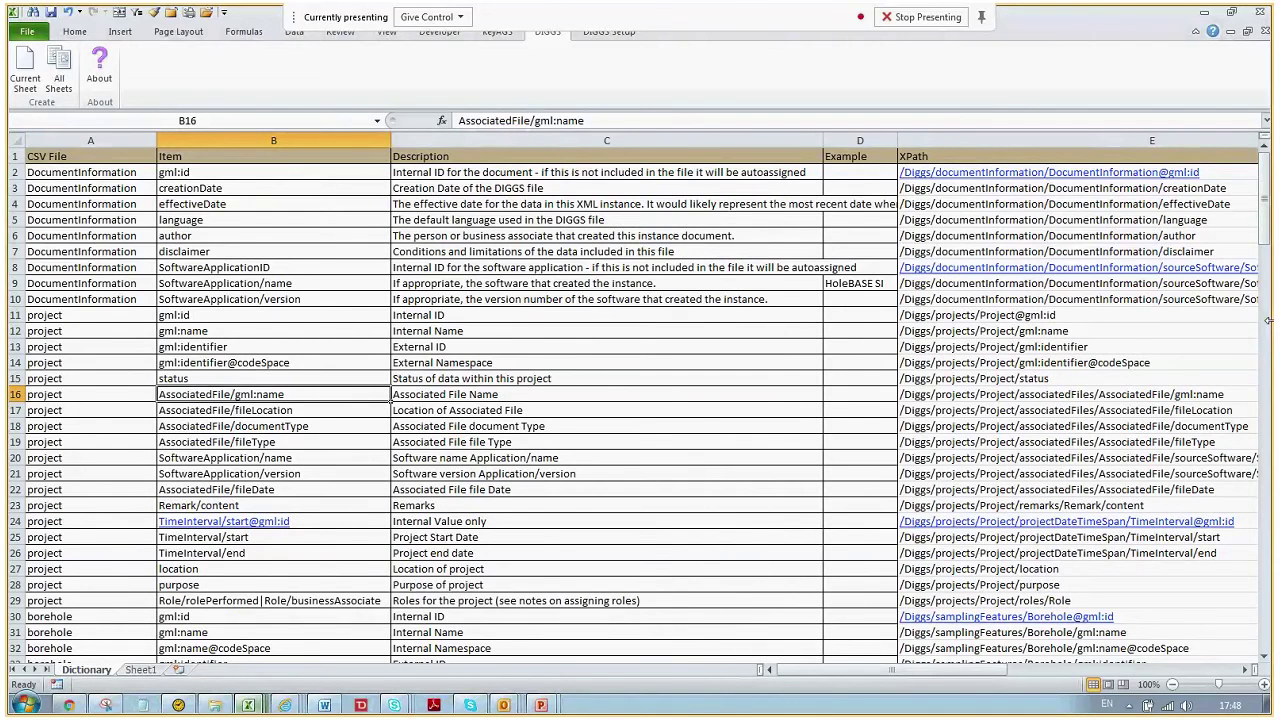
{"action": "left_click", "coordinate": [1100, 395]}
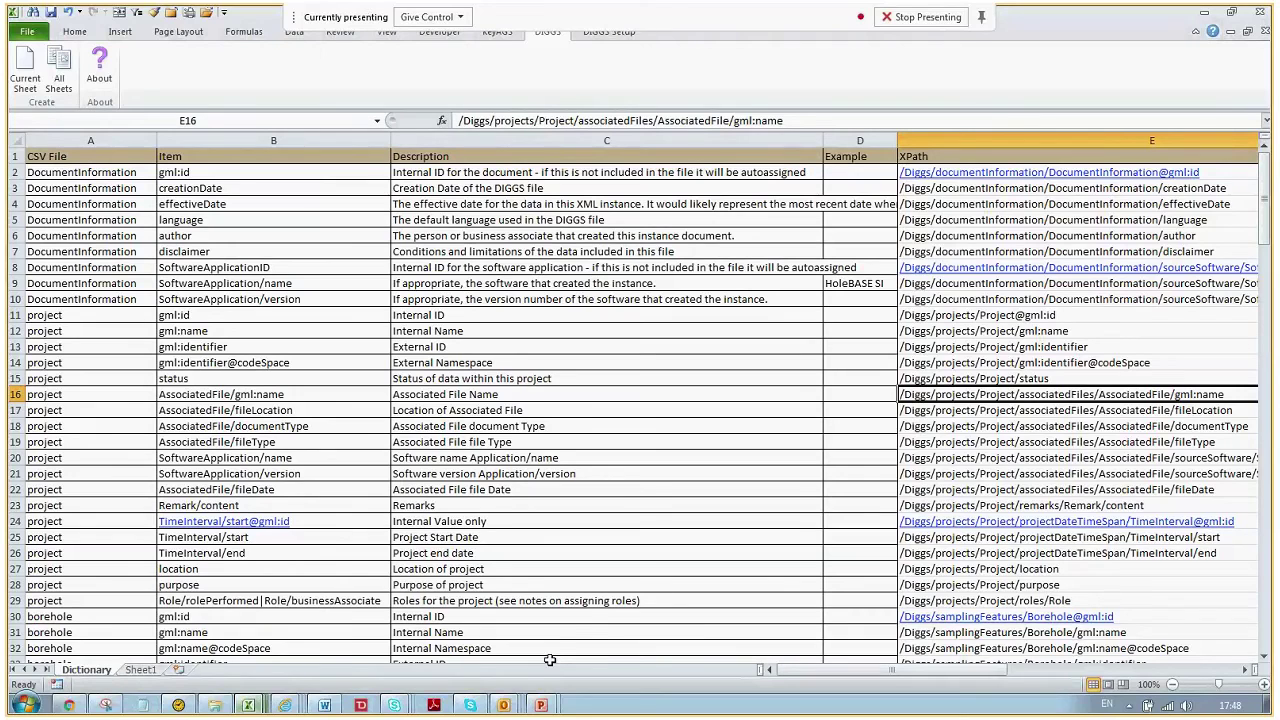
Step: Compare Example1's DocumentandProjectDetails.xml in Internet Explorer with the dictionary's XPaths, then select the Remark/content item in the Excel dictionary
{"action": "mouse_move", "coordinate": [285, 705]}
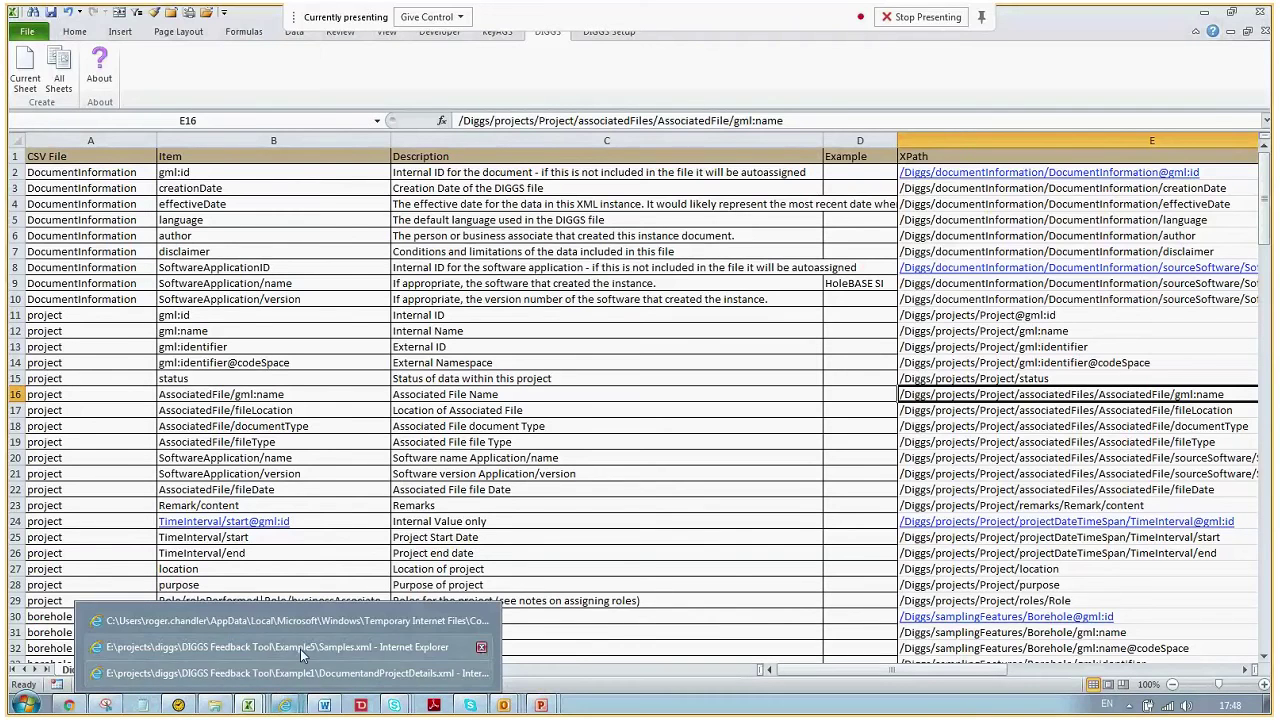
{"action": "left_click", "coordinate": [341, 679]}
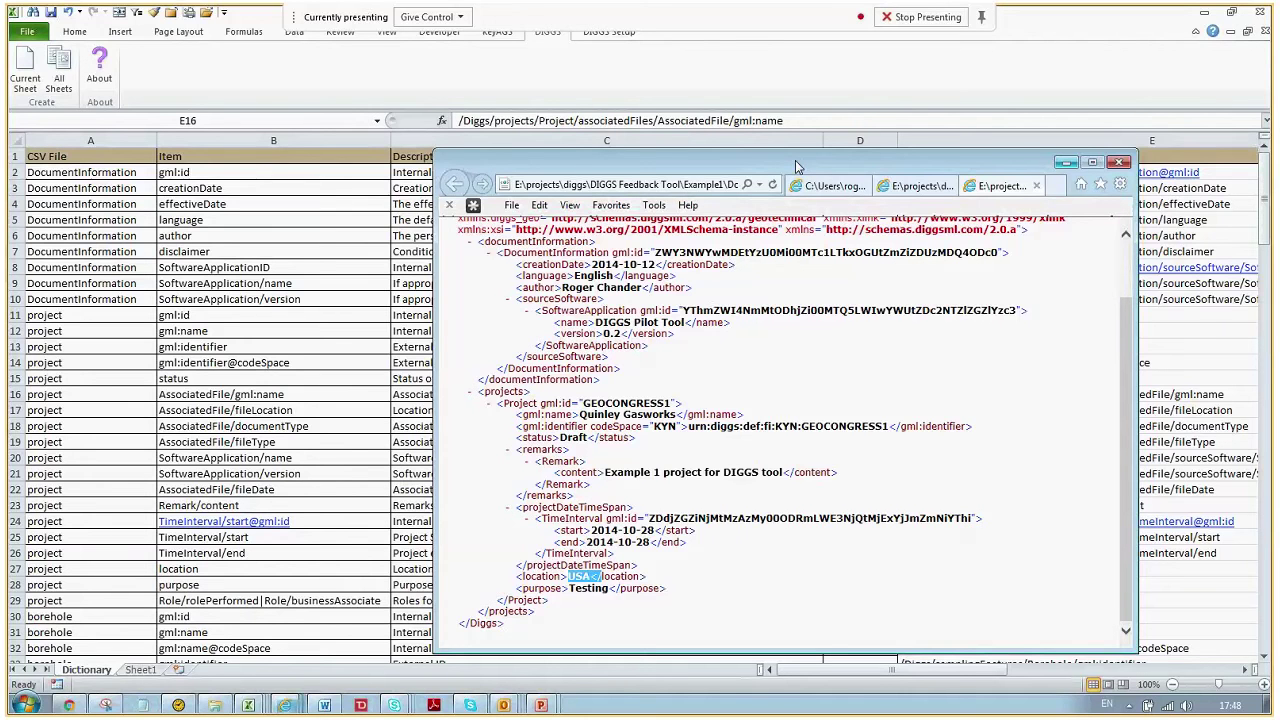
{"action": "left_click_drag", "start_coordinate": [797, 165], "coordinate": [567, 160]}
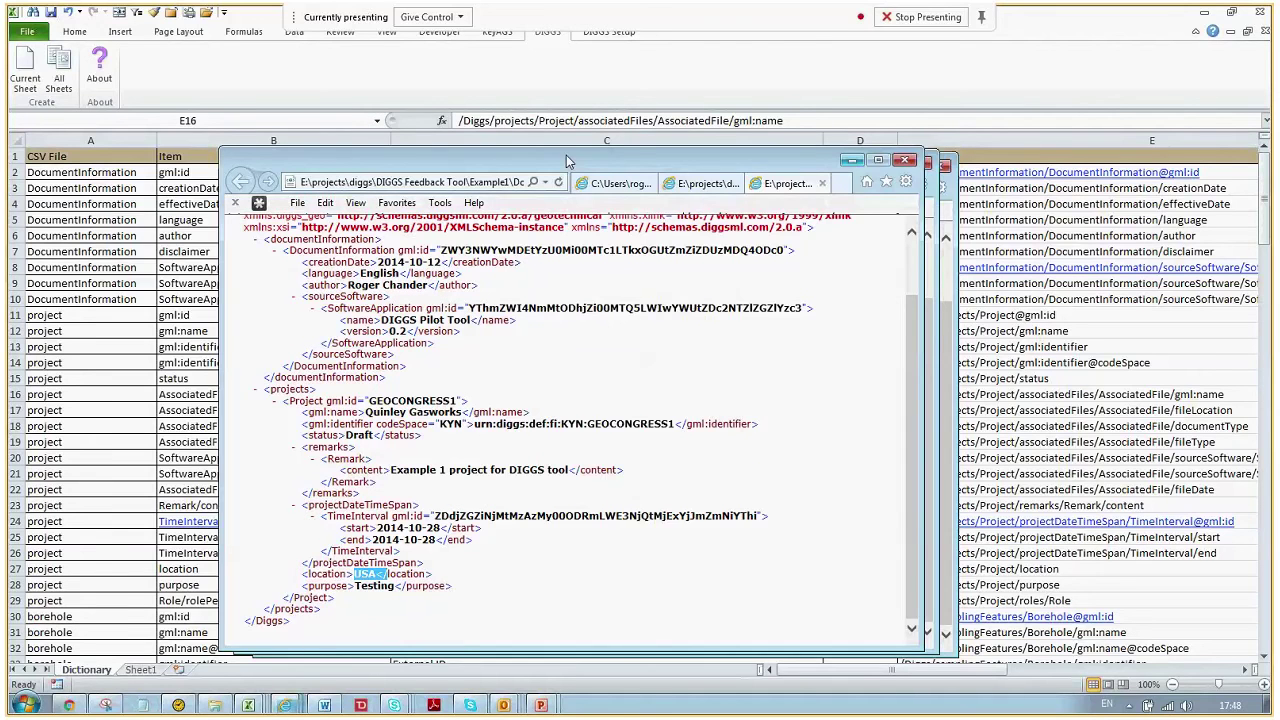
{"action": "left_click_drag", "start_coordinate": [567, 161], "coordinate": [476, 148]}
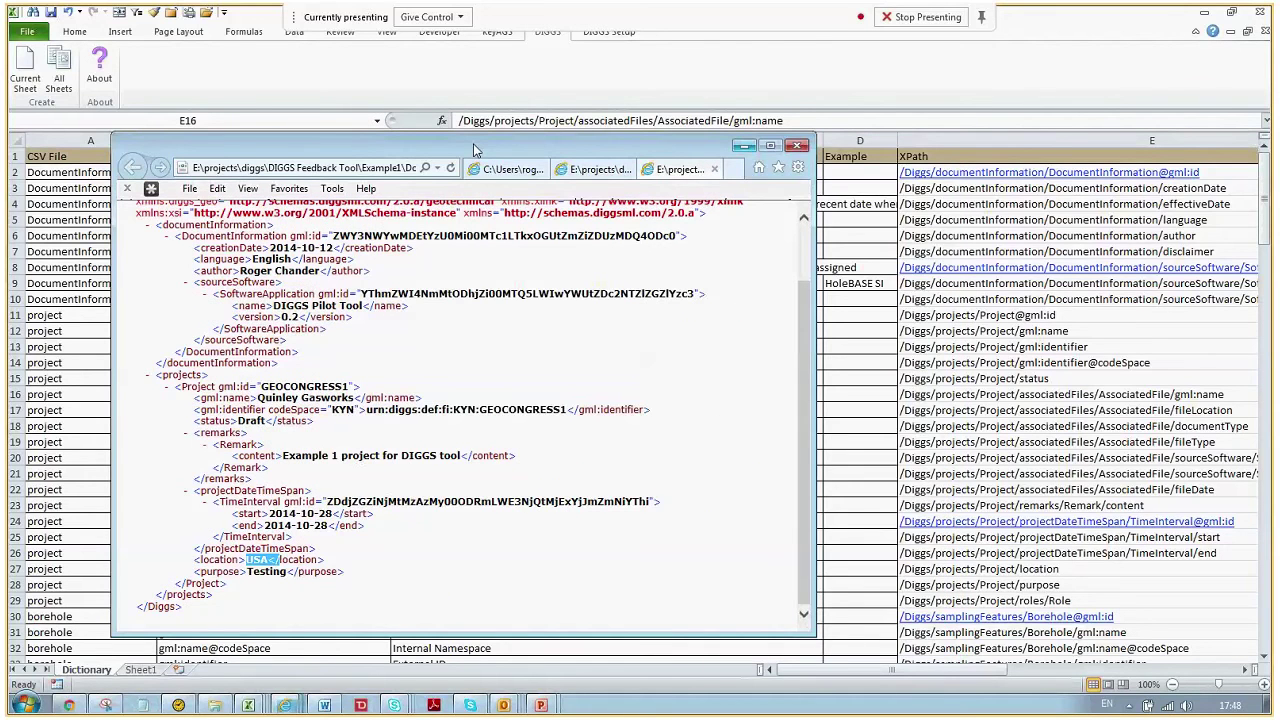
{"action": "left_click_drag", "start_coordinate": [476, 148], "coordinate": [486, 174]}
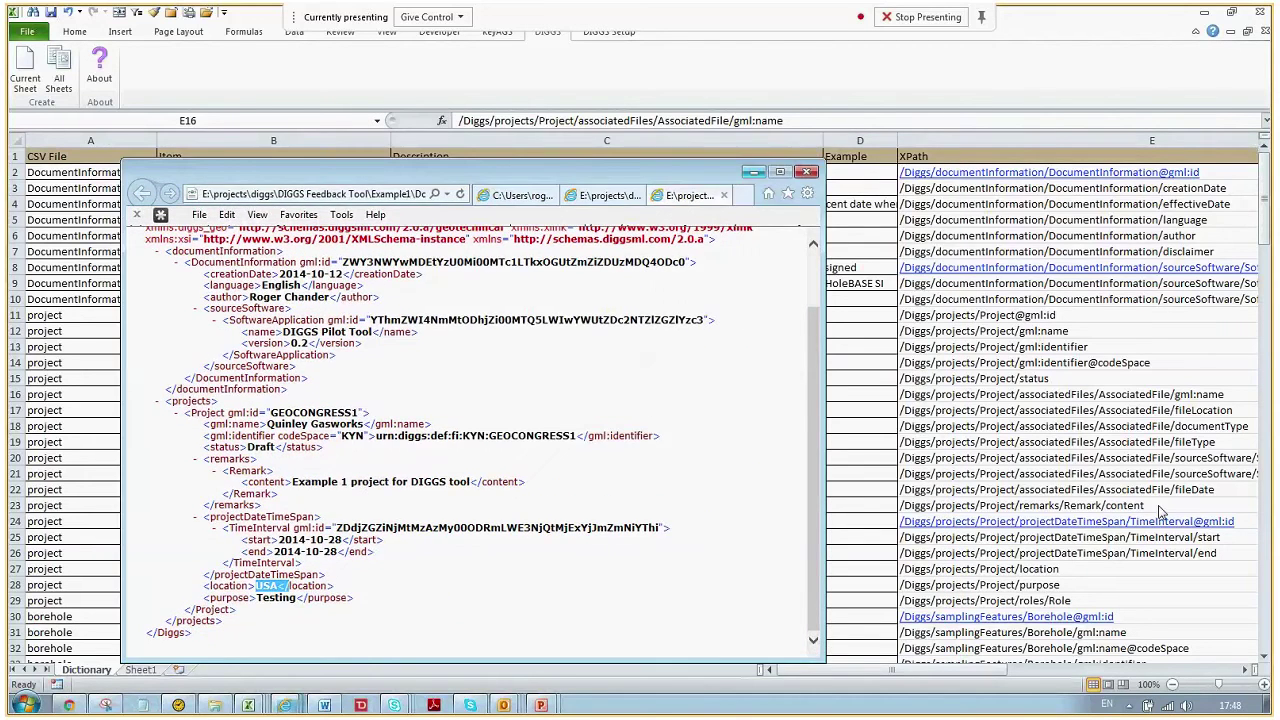
{"action": "left_click", "coordinate": [200, 505]}
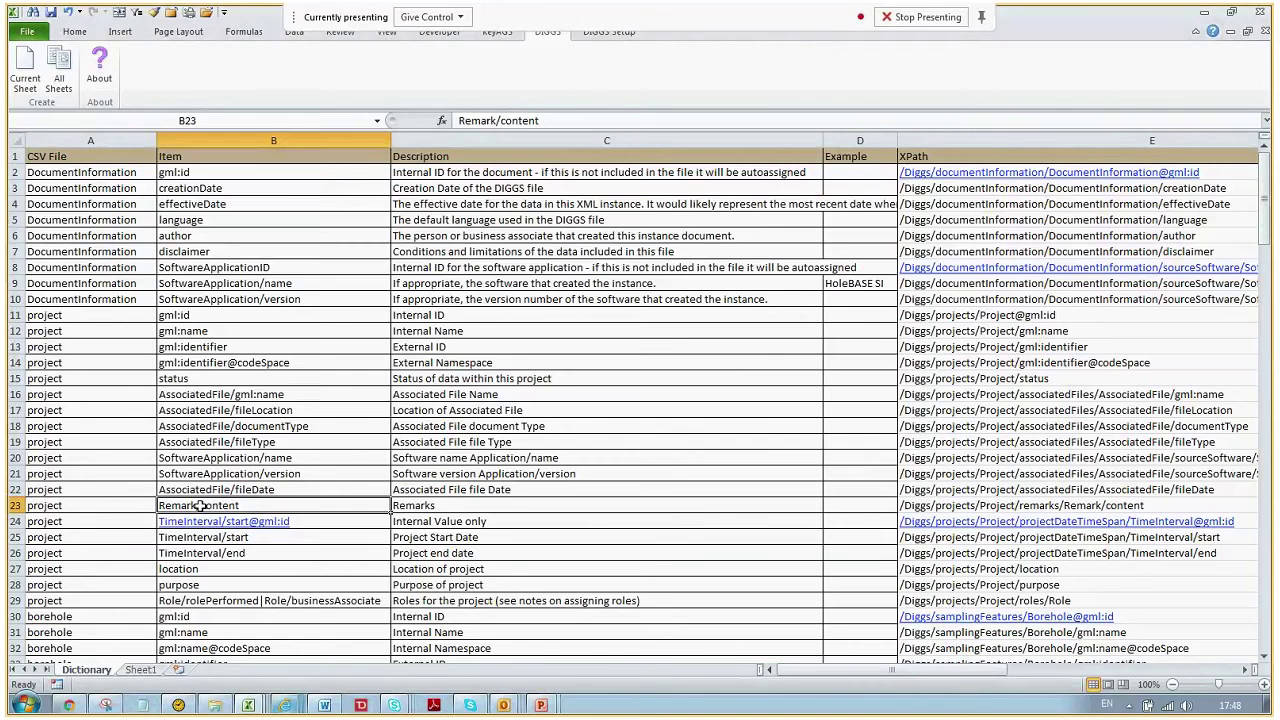
Step: Open project.csv from the Example1 folder in Notepad++ and place it in clear view over the dictionary to inspect its headers and values
{"action": "mouse_move", "coordinate": [216, 707]}
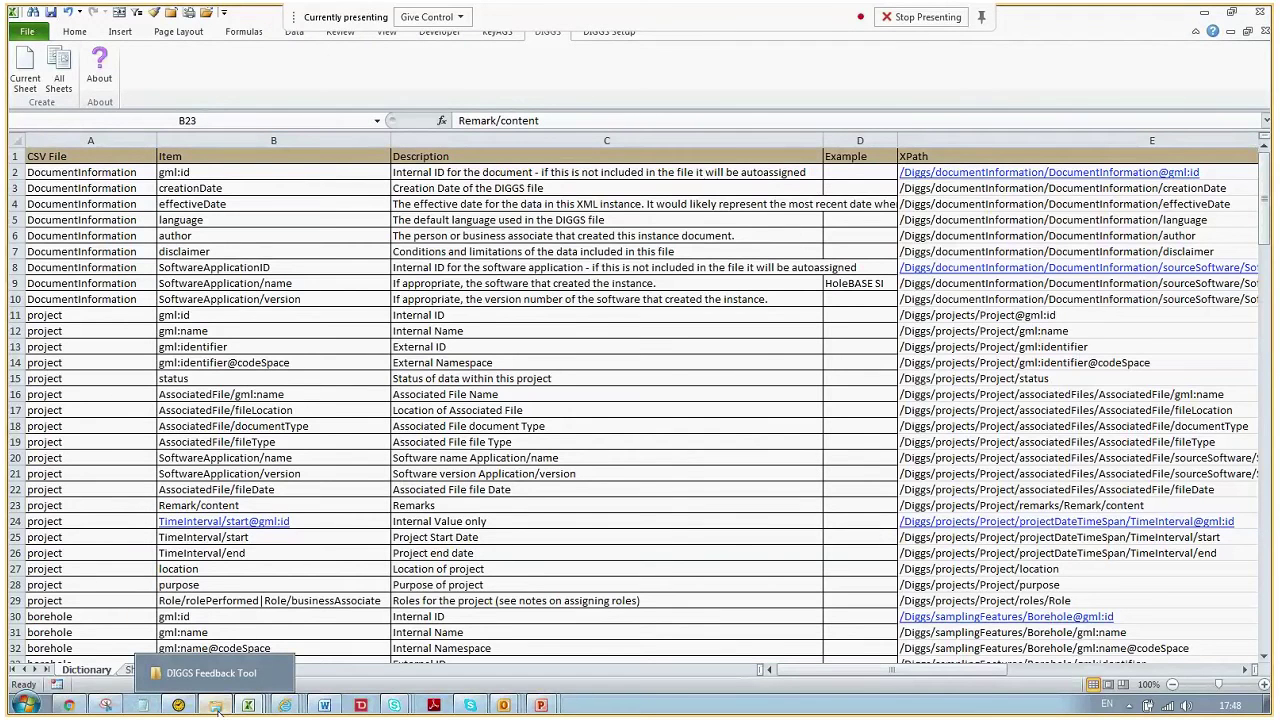
{"action": "left_click", "coordinate": [213, 700]}
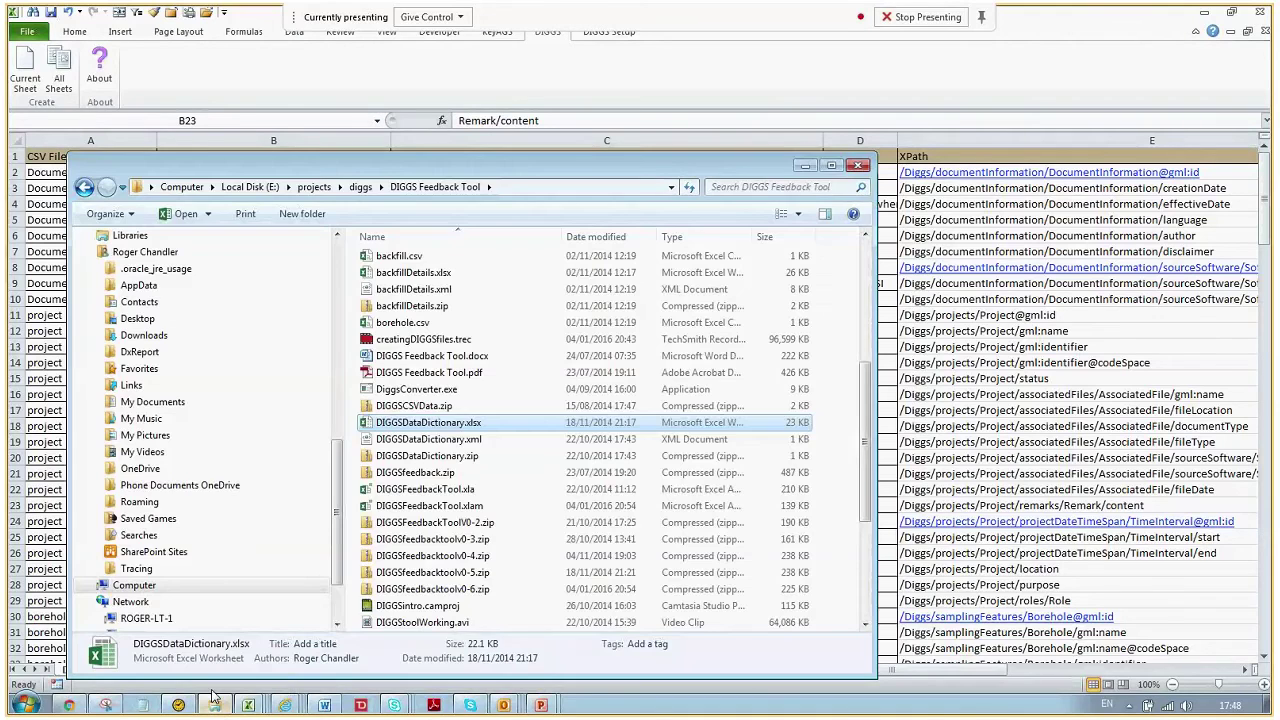
{"action": "scroll", "coordinate": [407, 366], "scroll_direction": "up", "scroll_amount": 6}
{"action": "double_click", "coordinate": [407, 362]}
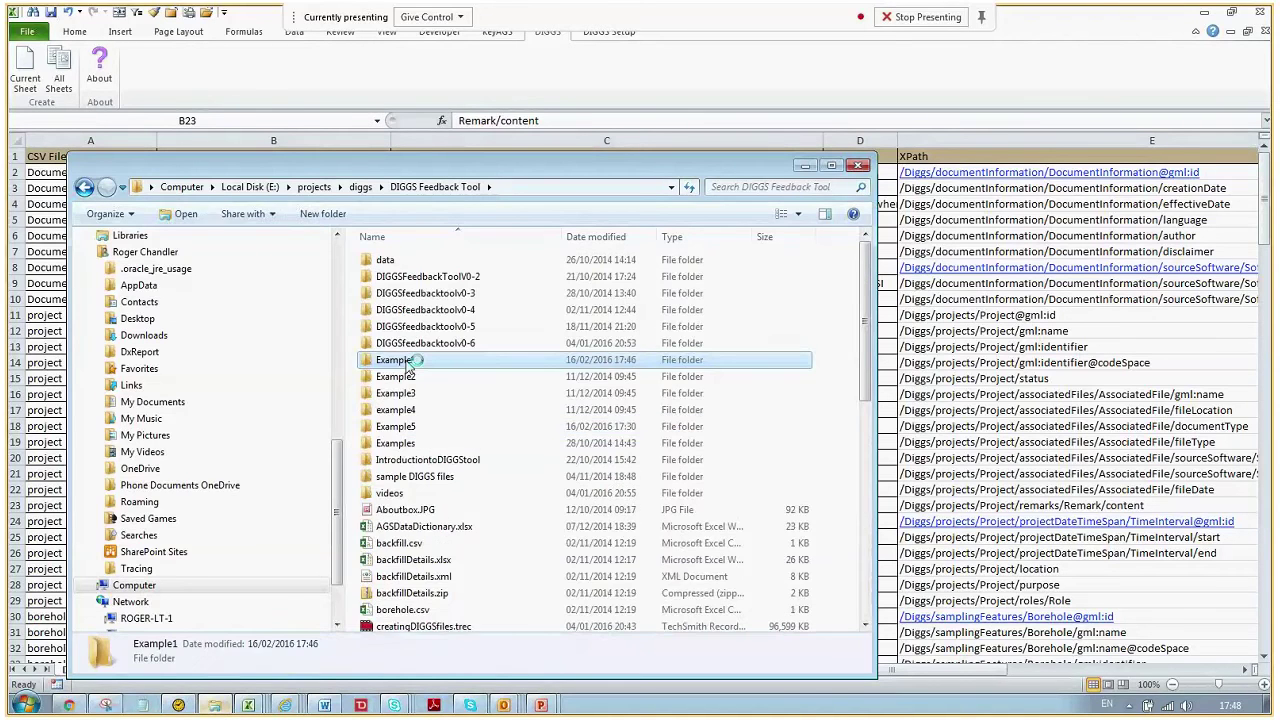
{"action": "left_click", "coordinate": [465, 277]}
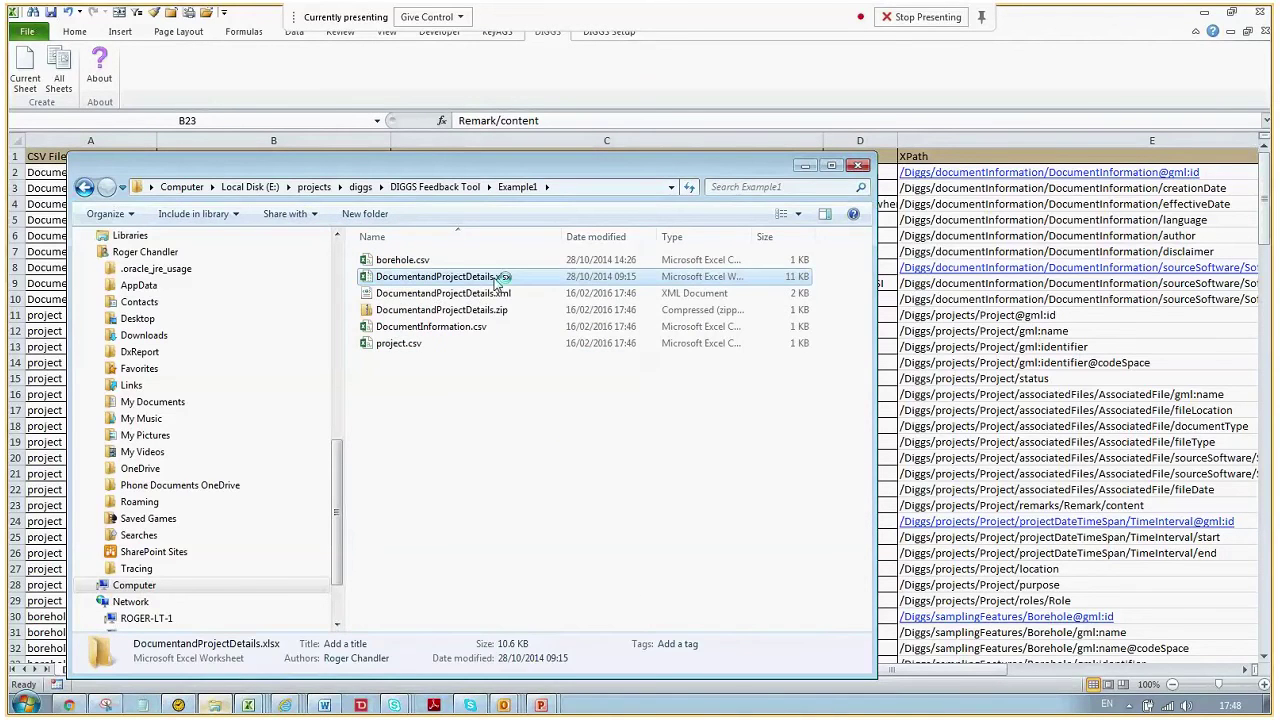
{"action": "double_click", "coordinate": [405, 343]}
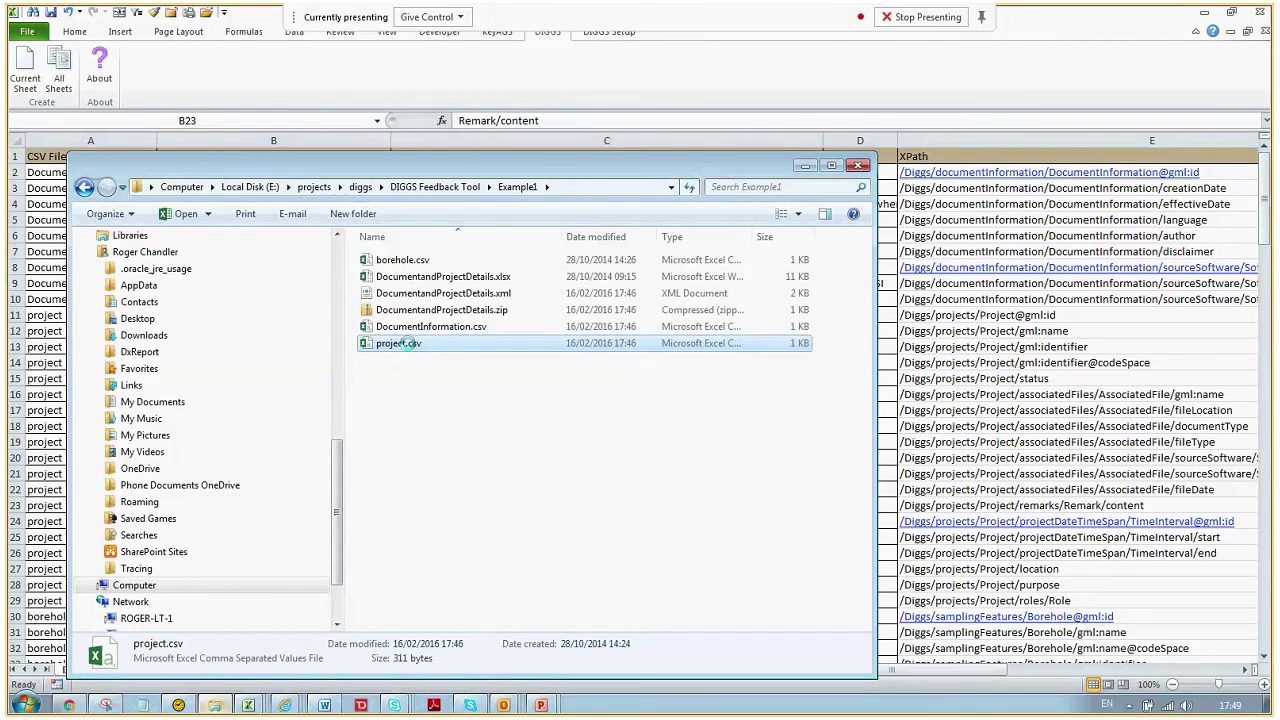
{"action": "right_click", "coordinate": [398, 343]}
{"action": "left_click", "coordinate": [465, 408]}
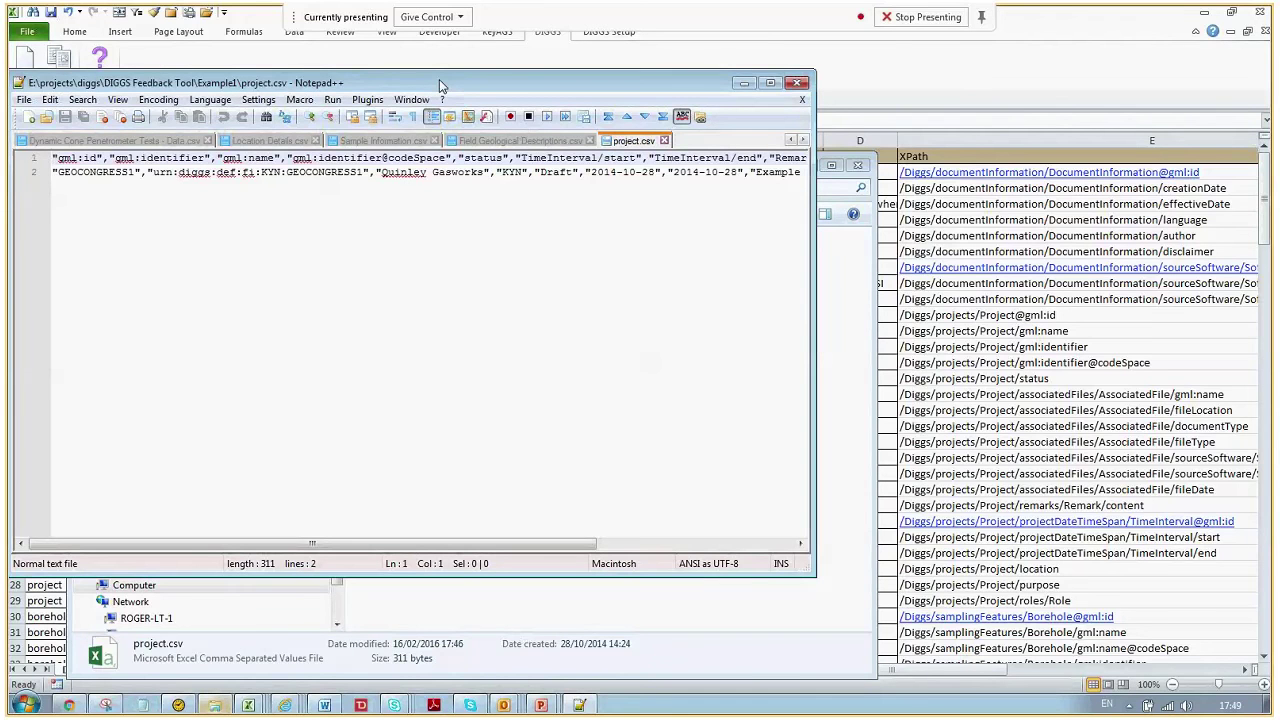
{"action": "left_click_drag", "start_coordinate": [439, 79], "coordinate": [705, 243]}
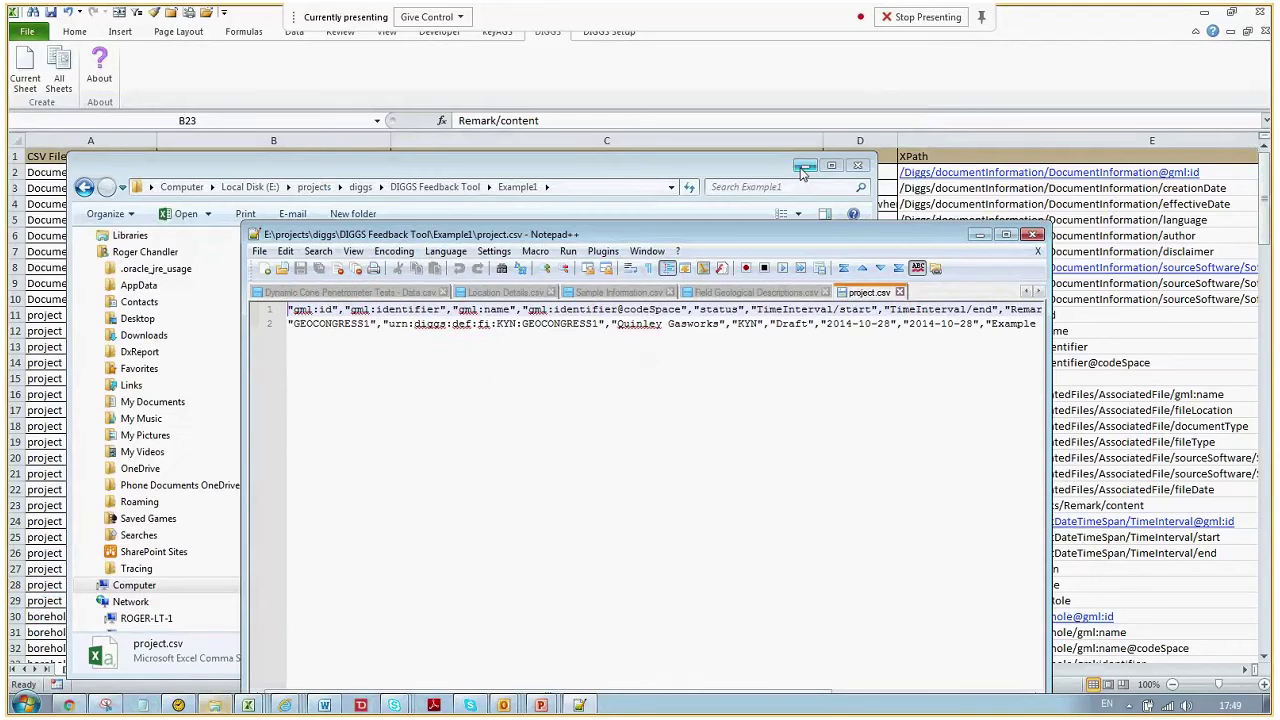
{"action": "left_click", "coordinate": [804, 168]}
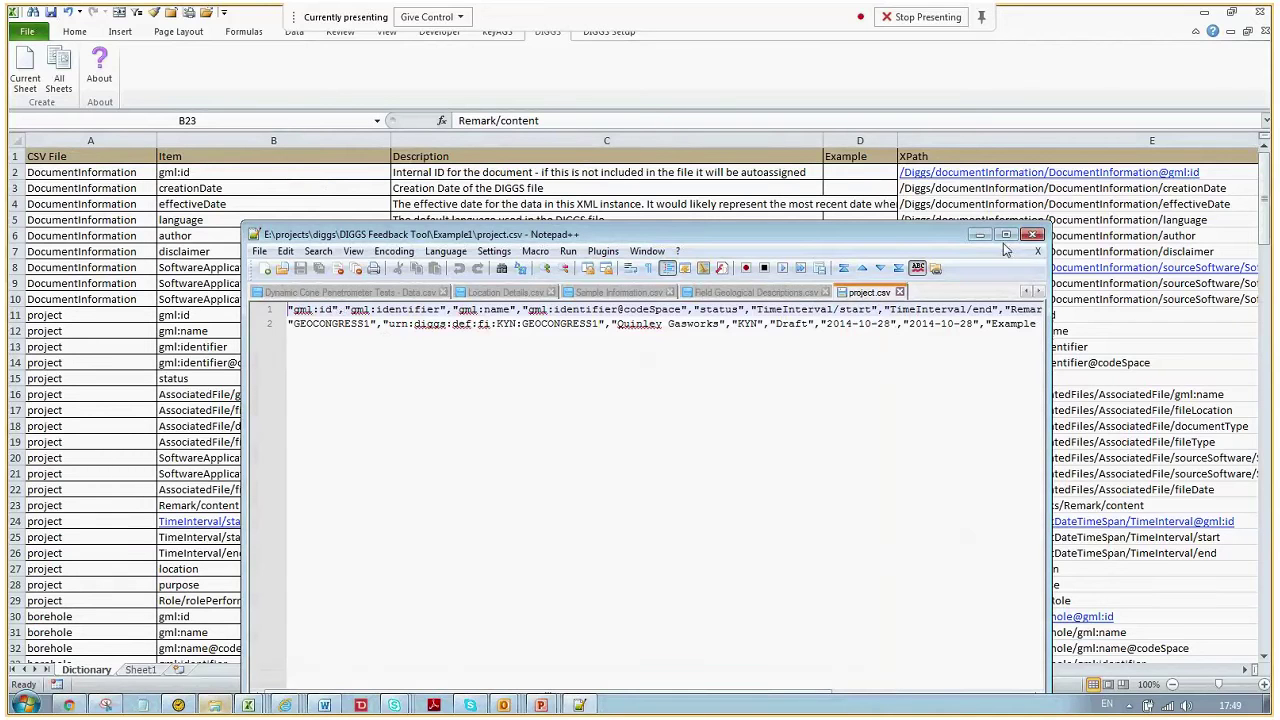
Step: Inspect the Example1 export files, including the contents of DocumentandProjectDetails.zip and the matching XML and XLSX files, then return to the dictionary workbook
{"action": "left_click", "coordinate": [210, 705]}
{"action": "left_click", "coordinate": [411, 261]}
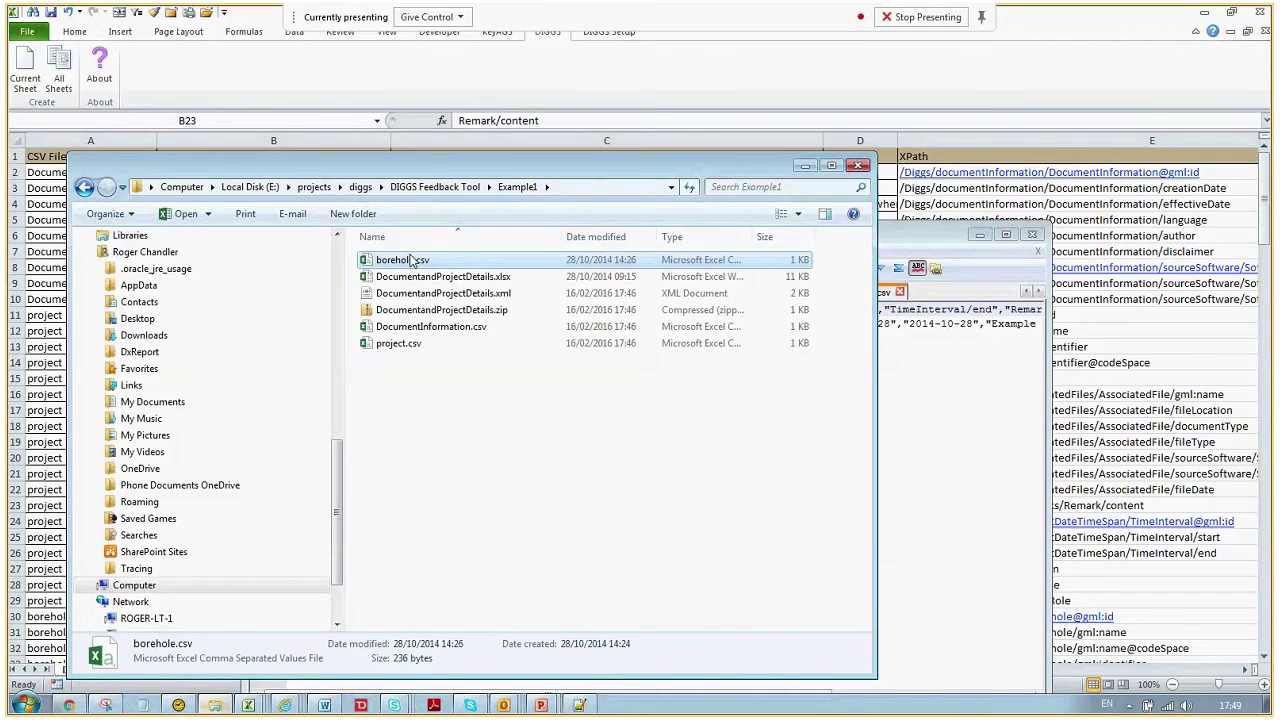
{"action": "double_click", "coordinate": [420, 310]}
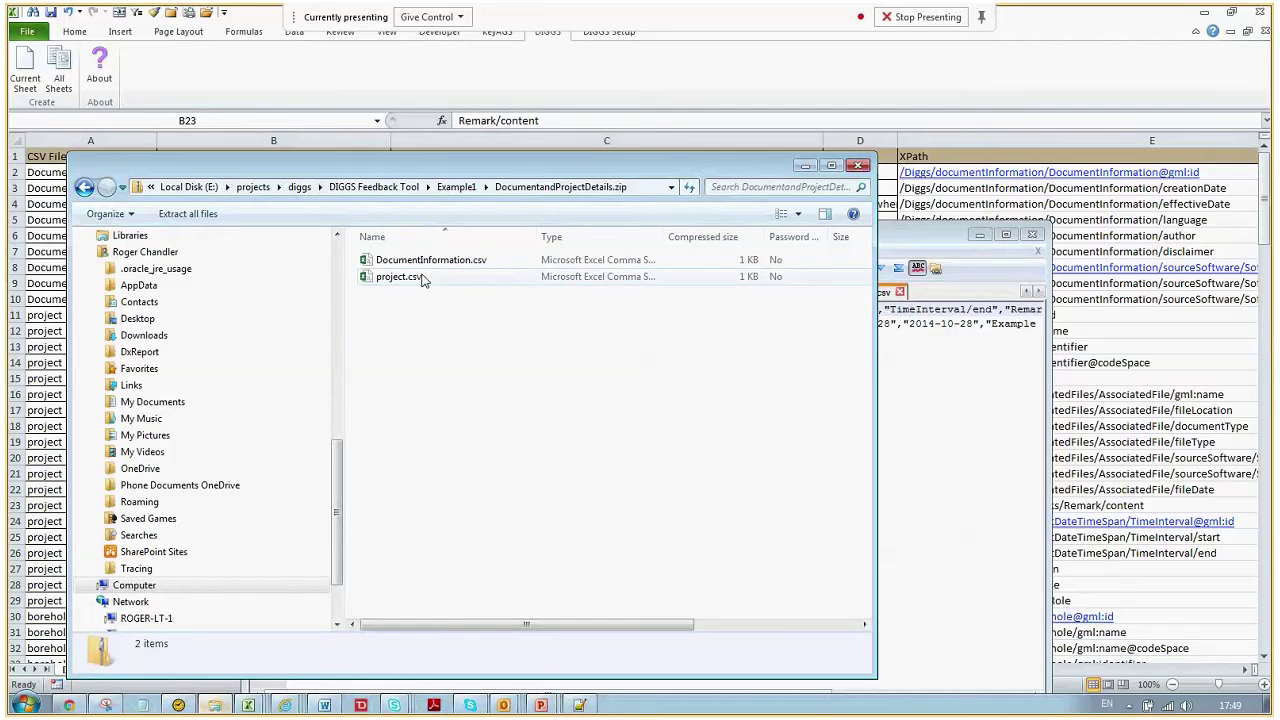
{"action": "left_click", "coordinate": [456, 187]}
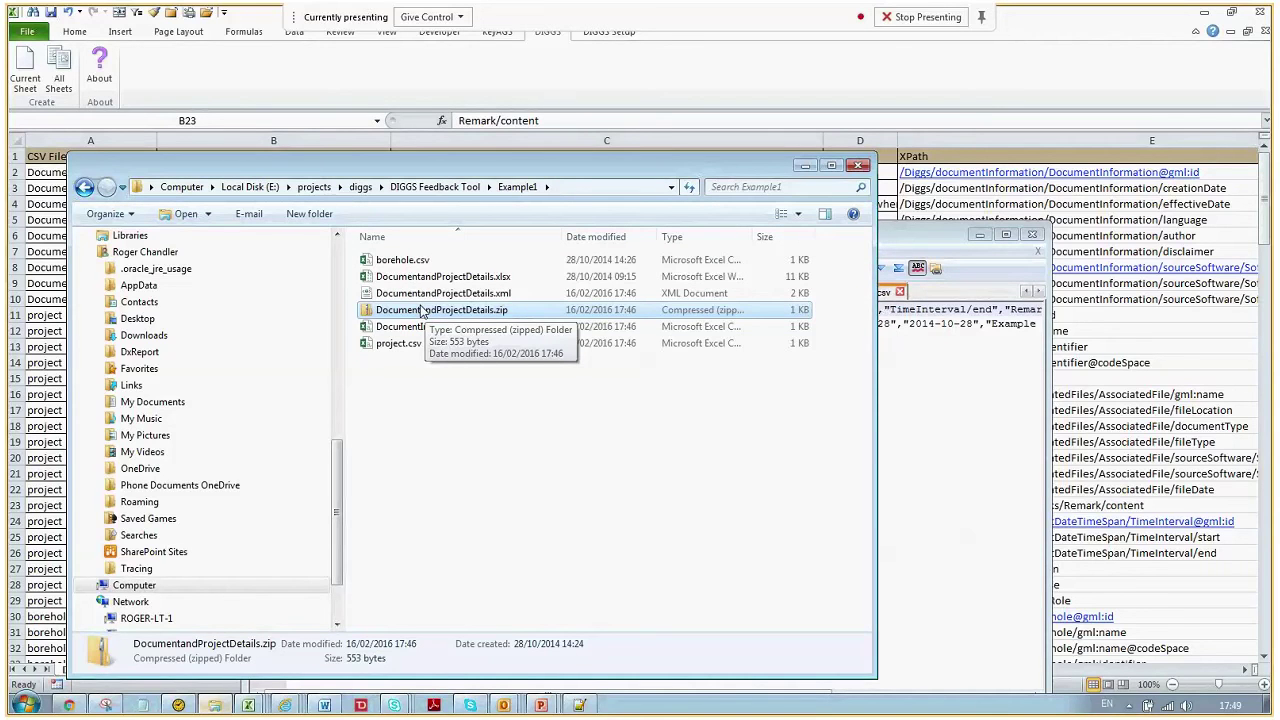
{"action": "left_click", "coordinate": [434, 296]}
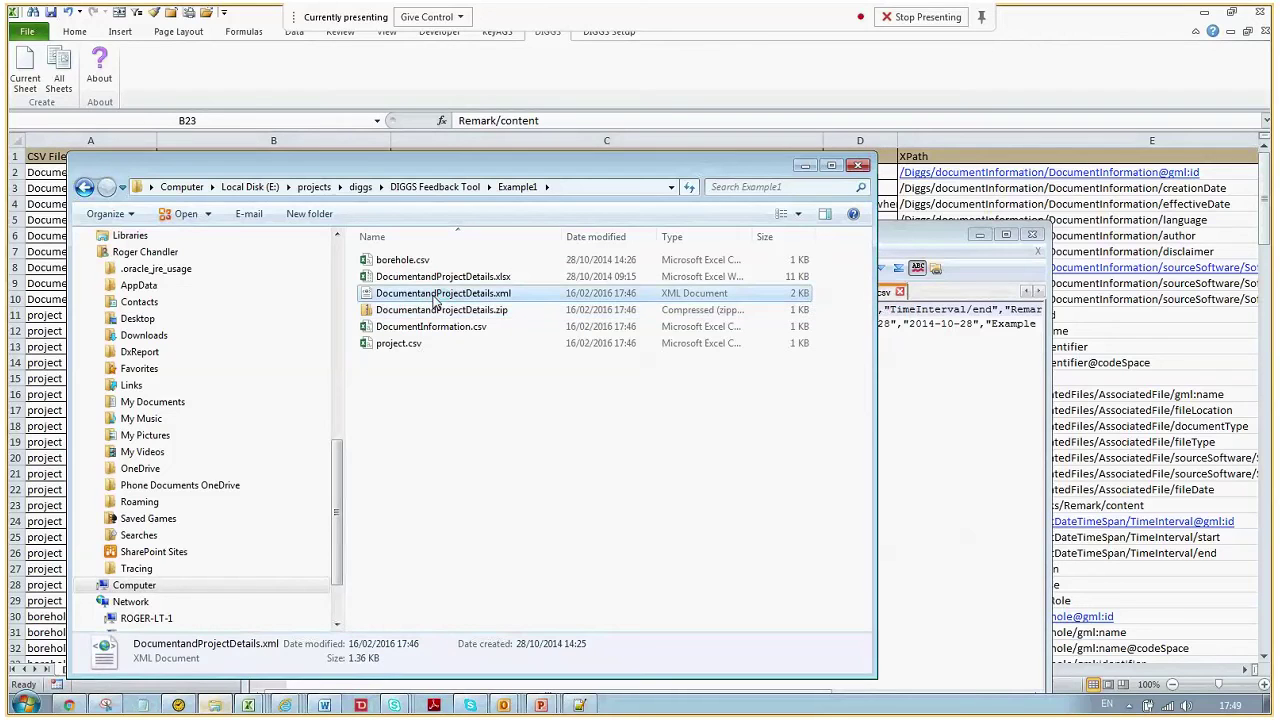
{"action": "left_click", "coordinate": [505, 279]}
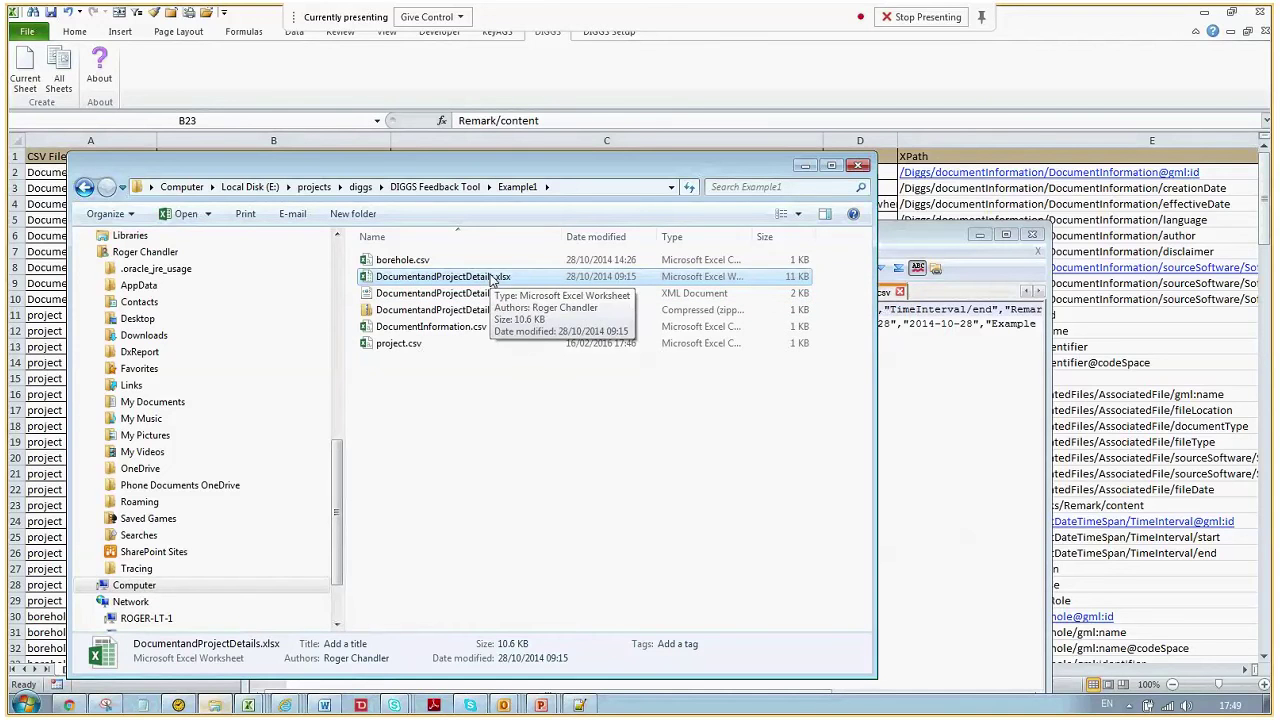
{"action": "left_click", "coordinate": [806, 165]}
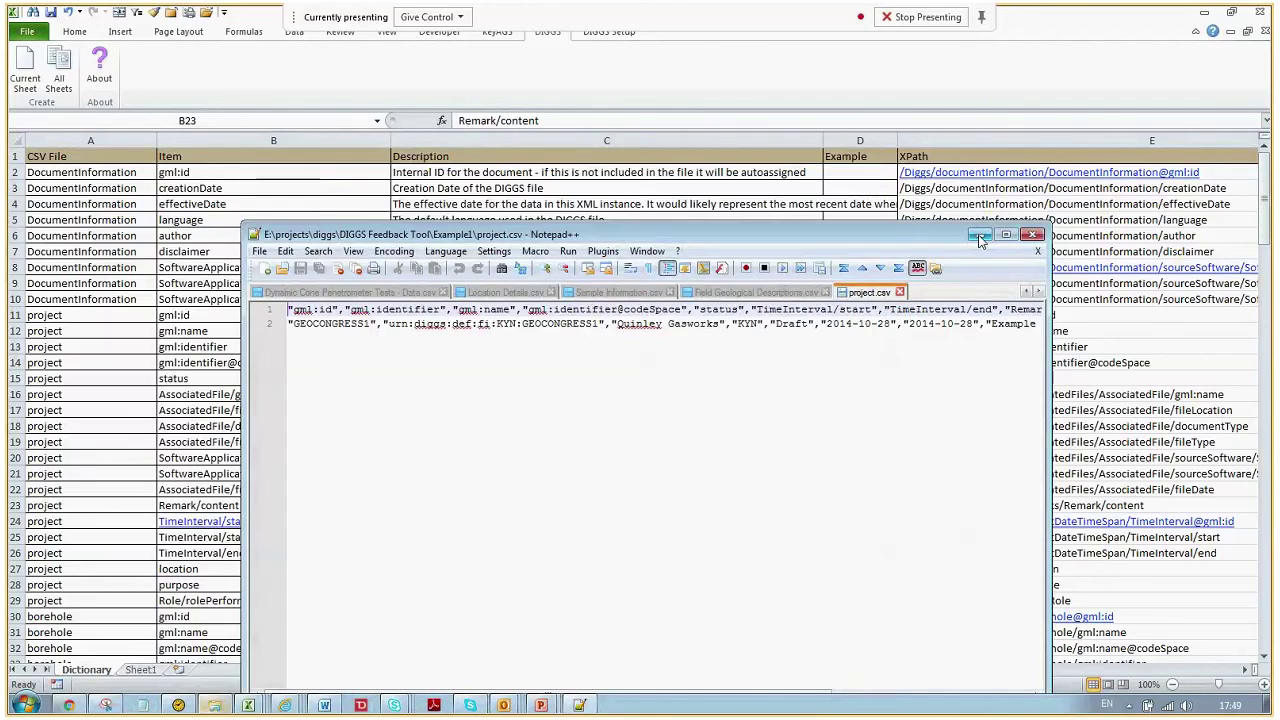
{"action": "left_click", "coordinate": [979, 237]}
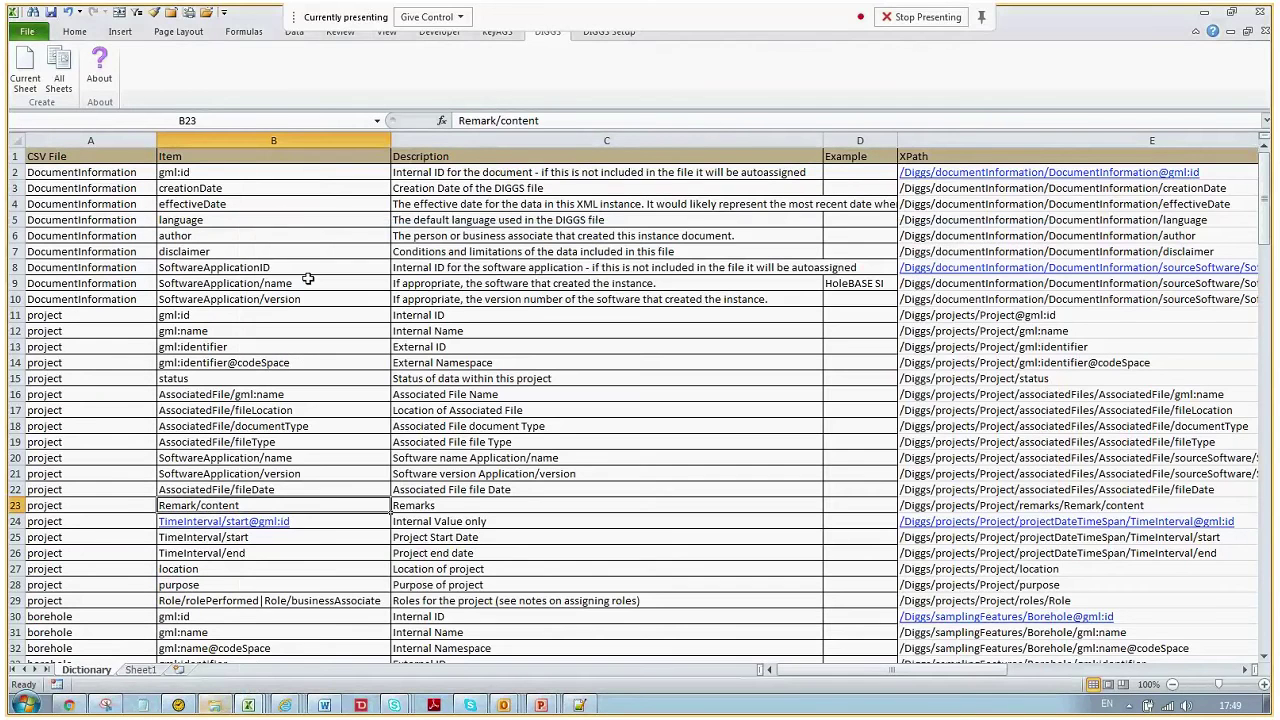
Step: Open the BoreholeandPitDetails.xlsx workbook from the Example3 folder and review its Doc Info and Boring Locations sheets
{"action": "left_click", "coordinate": [28, 33]}
{"action": "left_click", "coordinate": [29, 33]}
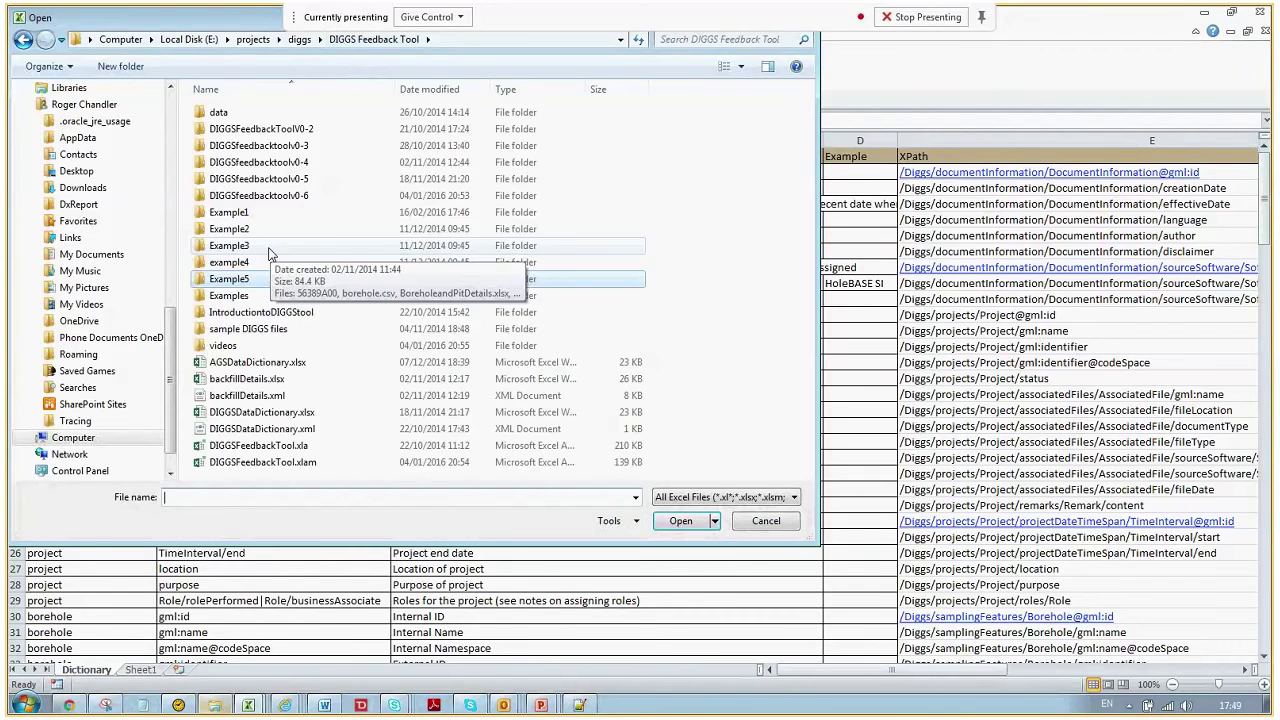
{"action": "double_click", "coordinate": [268, 243]}
{"action": "left_click", "coordinate": [293, 116]}
{"action": "left_click", "coordinate": [680, 520]}
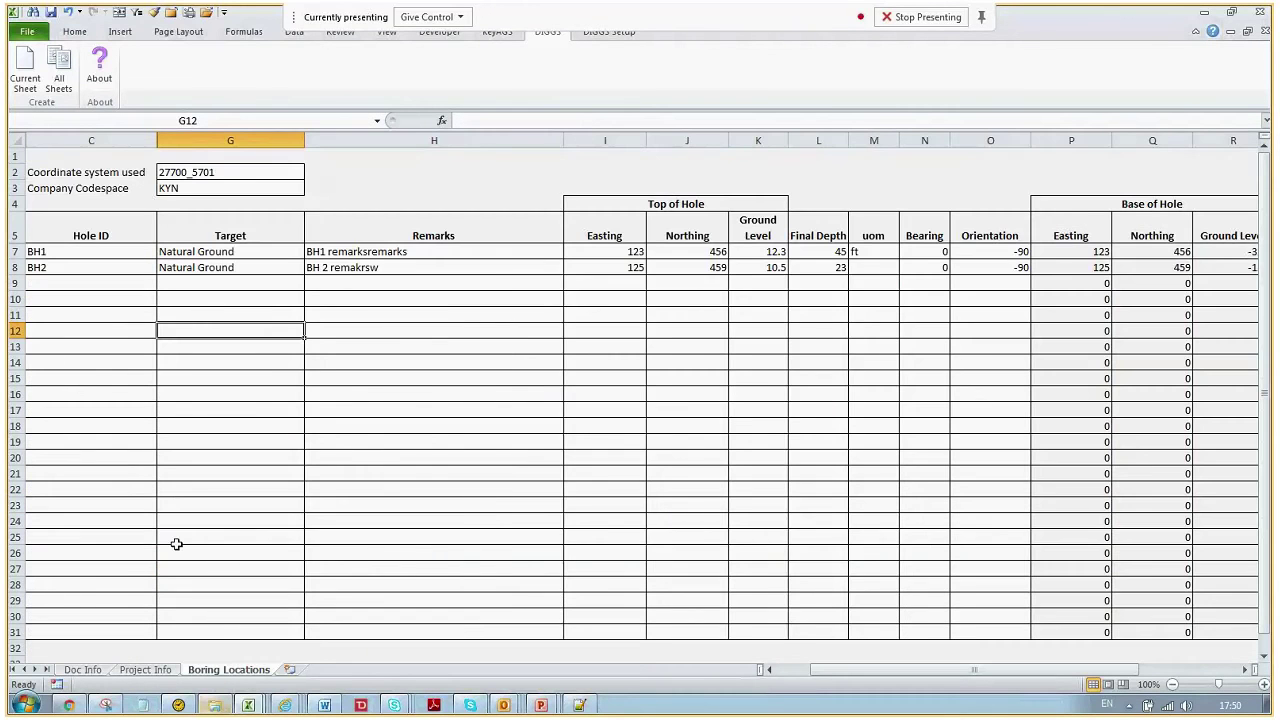
{"action": "left_click", "coordinate": [83, 670]}
{"action": "left_click", "coordinate": [228, 670]}
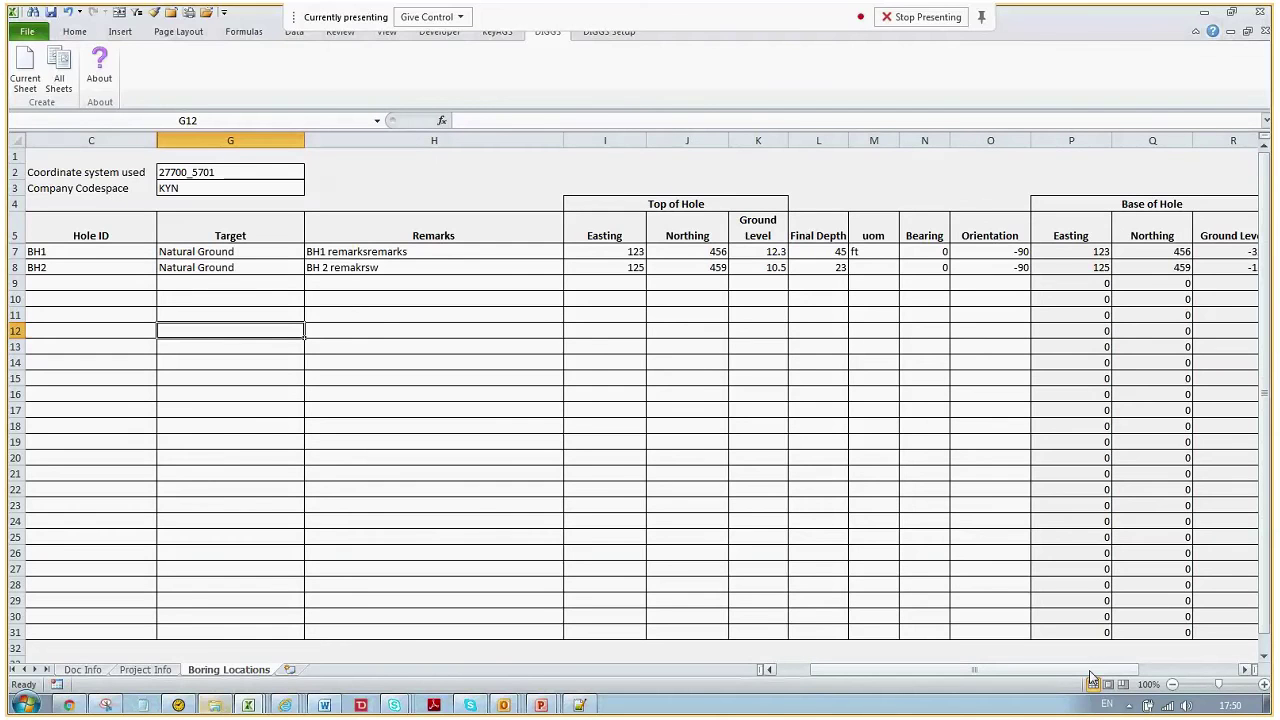
{"action": "mouse_move", "coordinate": [1090, 673]}
{"action": "left_mouse_down"}
{"action": "mouse_move", "coordinate": [1248, 667]}
{"action": "mouse_move", "coordinate": [1080, 675]}
{"action": "left_mouse_up"}
Step: Export all sheets of the workbook to DIGGS XML and open the resulting BoreholeandPitDetails.xml in Internet Explorer
{"action": "left_click", "coordinate": [60, 68]}
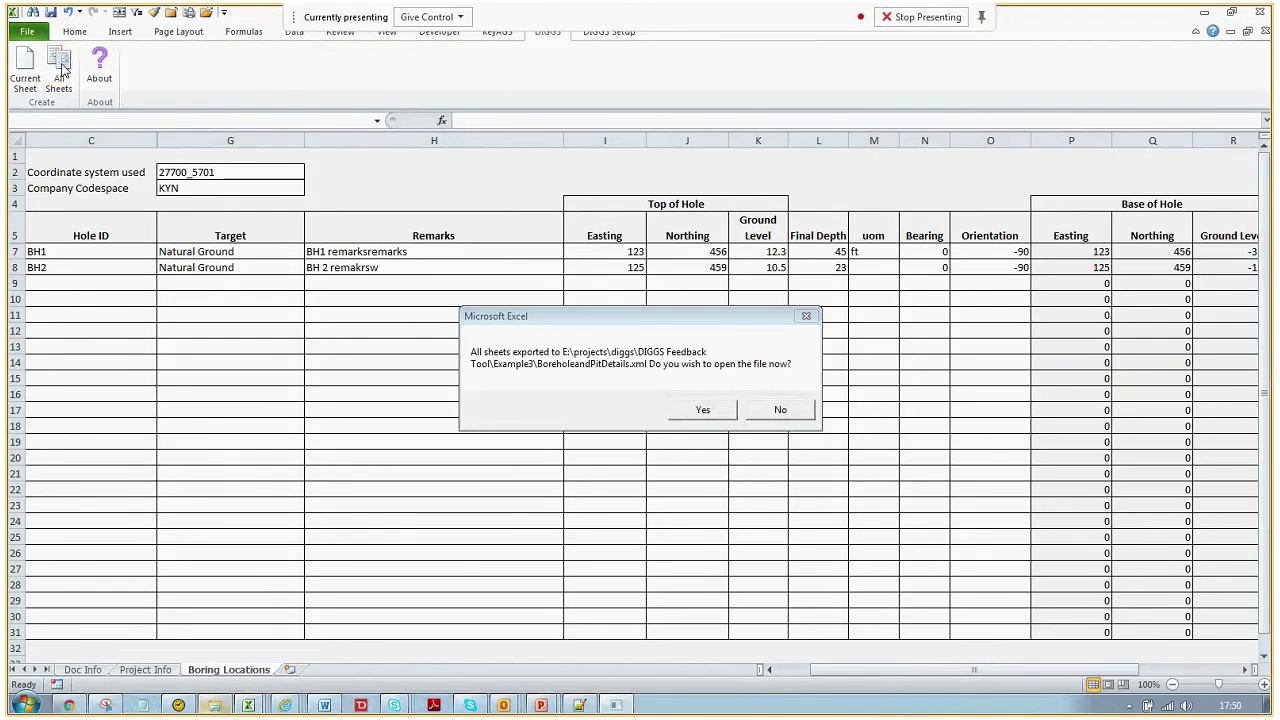
{"action": "left_click", "coordinate": [703, 410]}
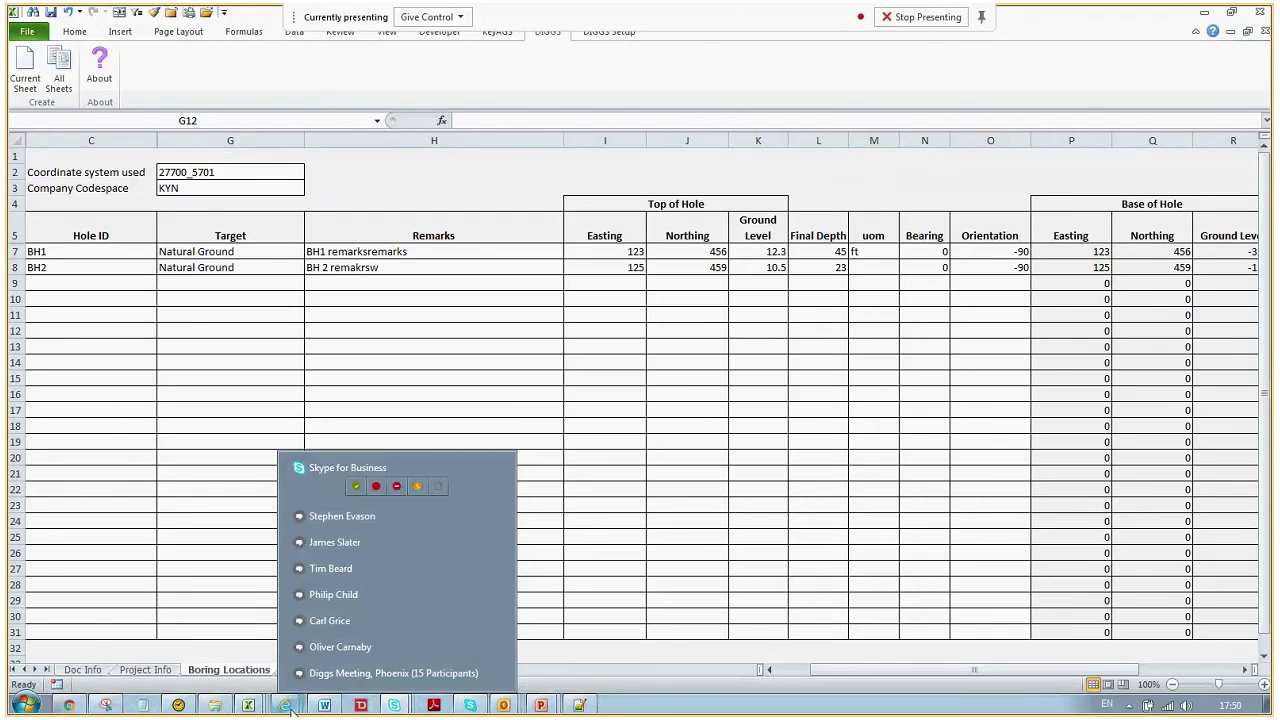
{"action": "mouse_move", "coordinate": [287, 706]}
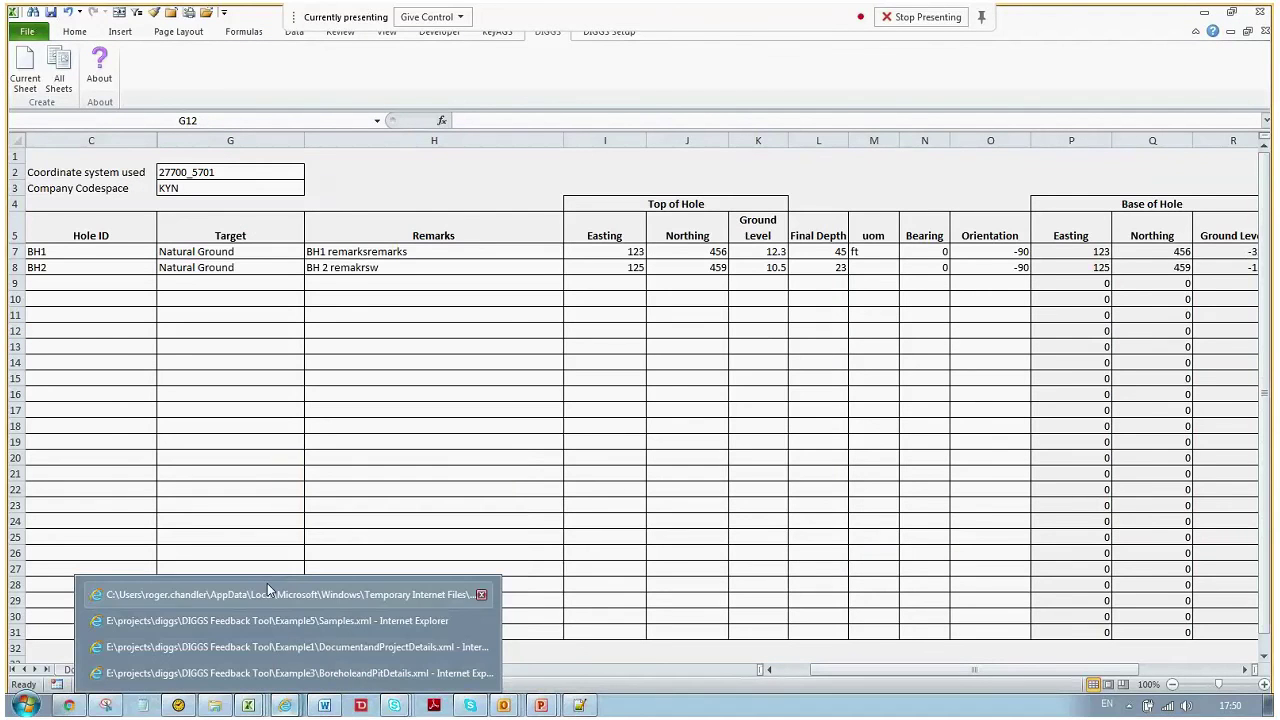
{"action": "left_click", "coordinate": [287, 673]}
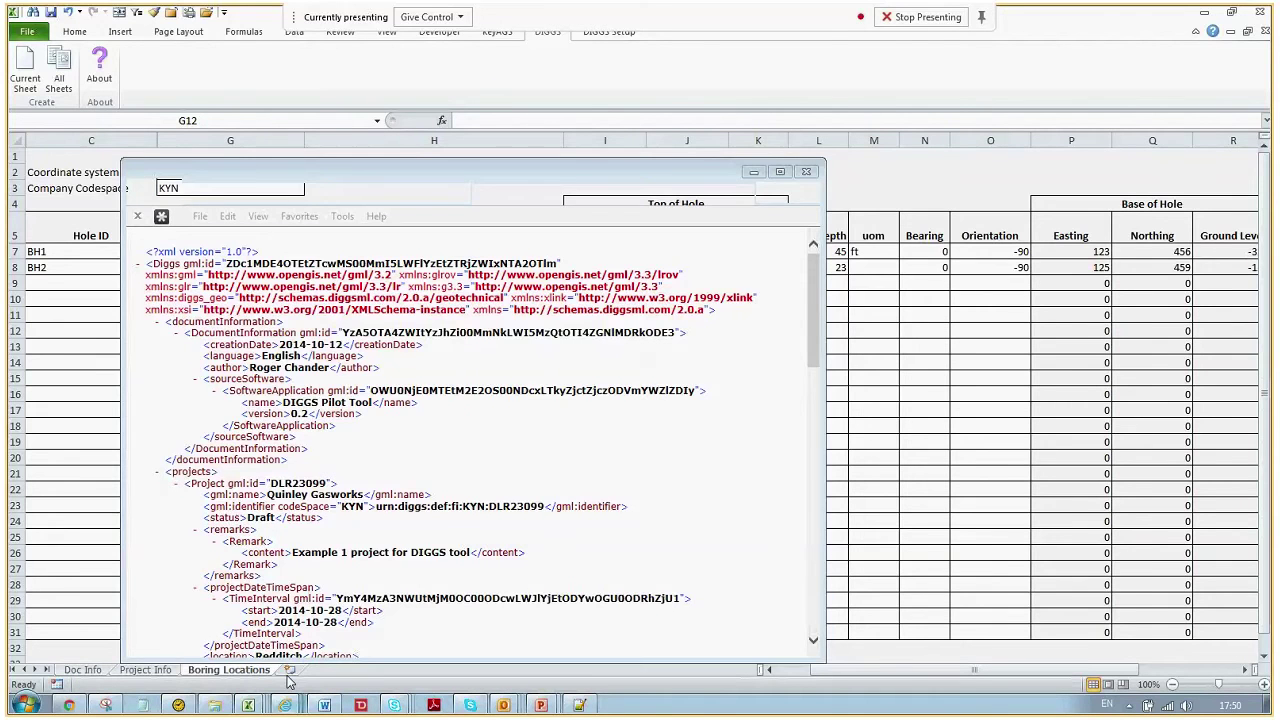
Step: Look through the document and project details in the XML, then collapse the projects element to examine borehole BH1 under samplingFeatures
{"action": "scroll", "coordinate": [370, 464], "scroll_direction": "down", "scroll_amount": 3}
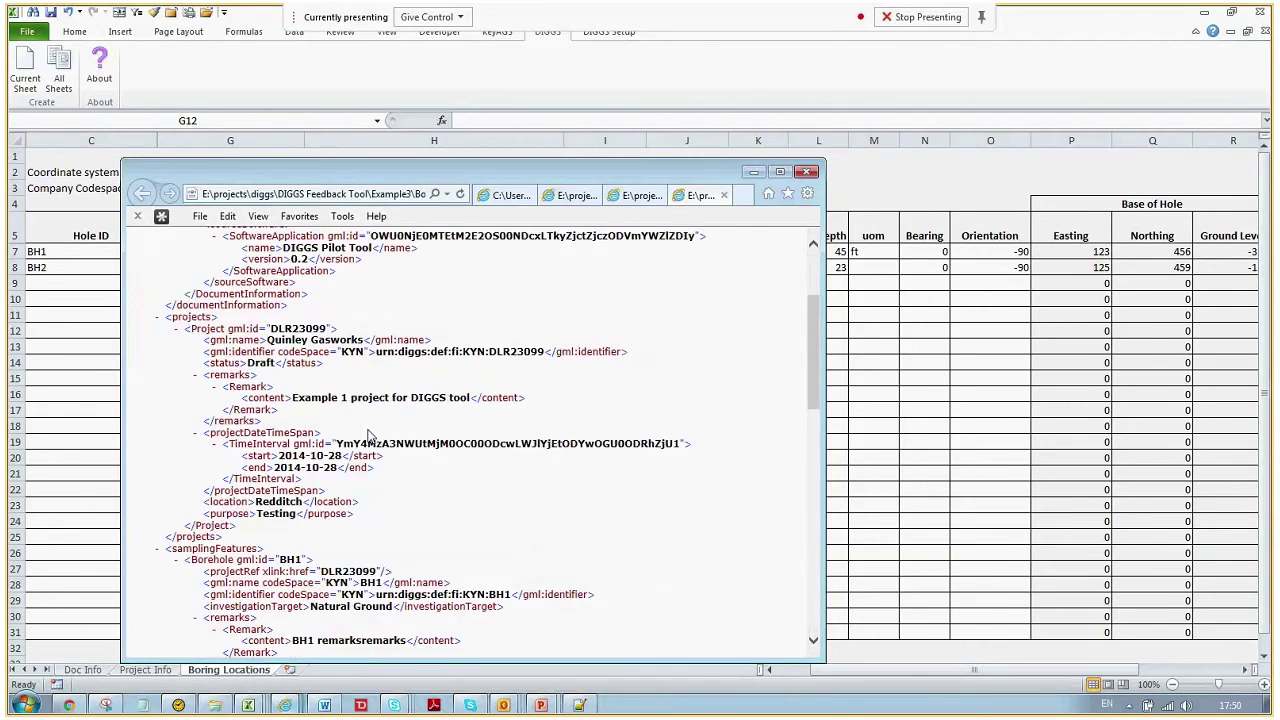
{"action": "scroll", "coordinate": [368, 436], "scroll_direction": "down", "scroll_amount": 1}
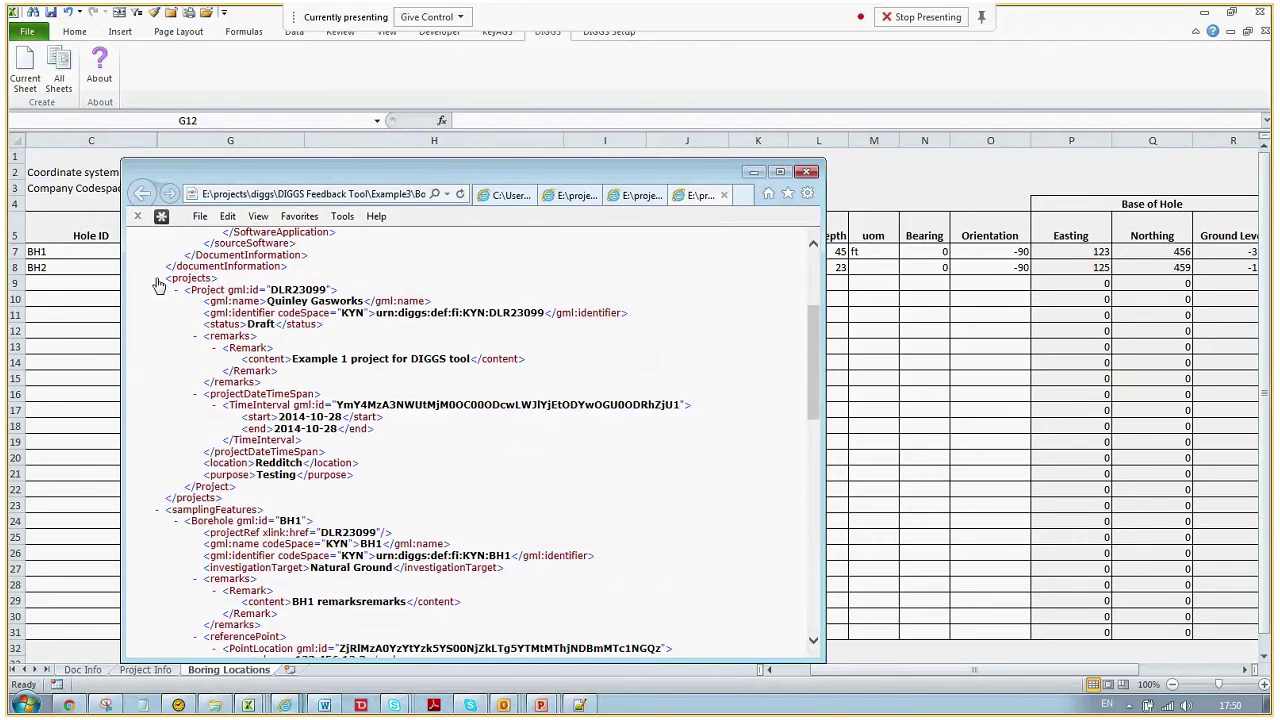
{"action": "left_click", "coordinate": [157, 278]}
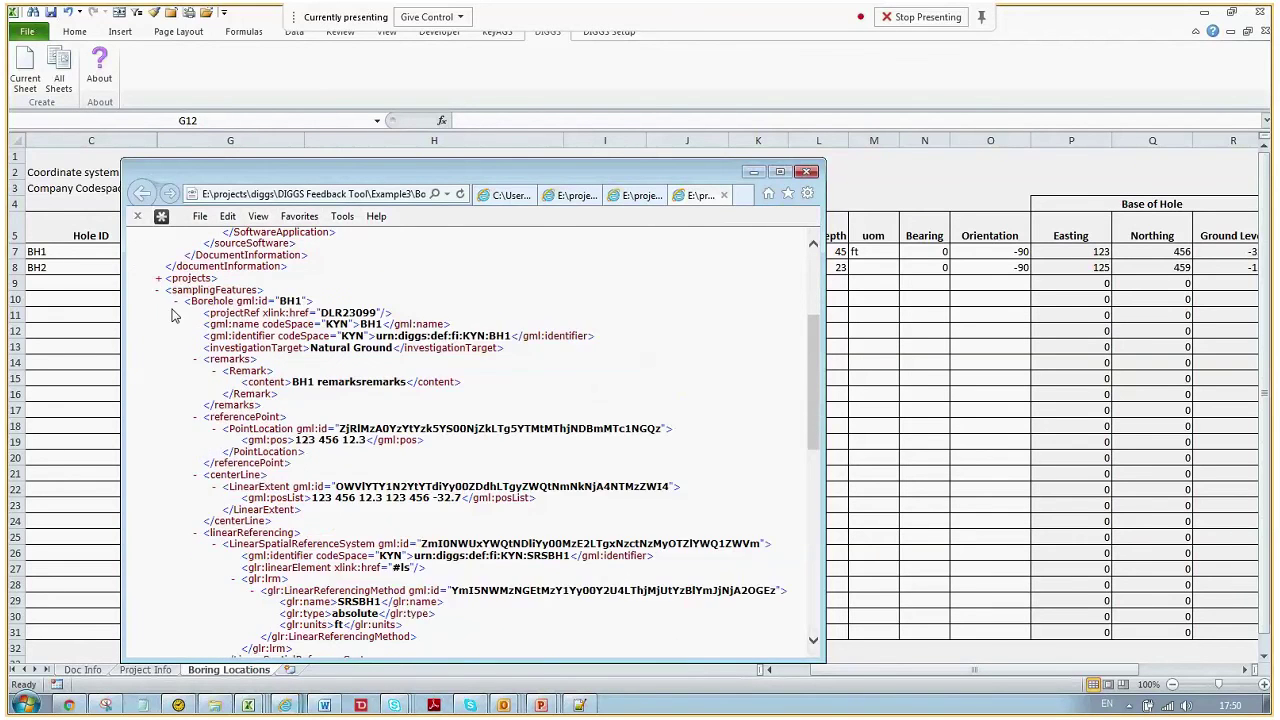
Step: Examine borehole BH1 in the XML down to its time interval, with BH2 collapsed, then return to the BoreholeandPitDetails workbook
{"action": "left_click", "coordinate": [177, 495]}
{"action": "left_click", "coordinate": [177, 496]}
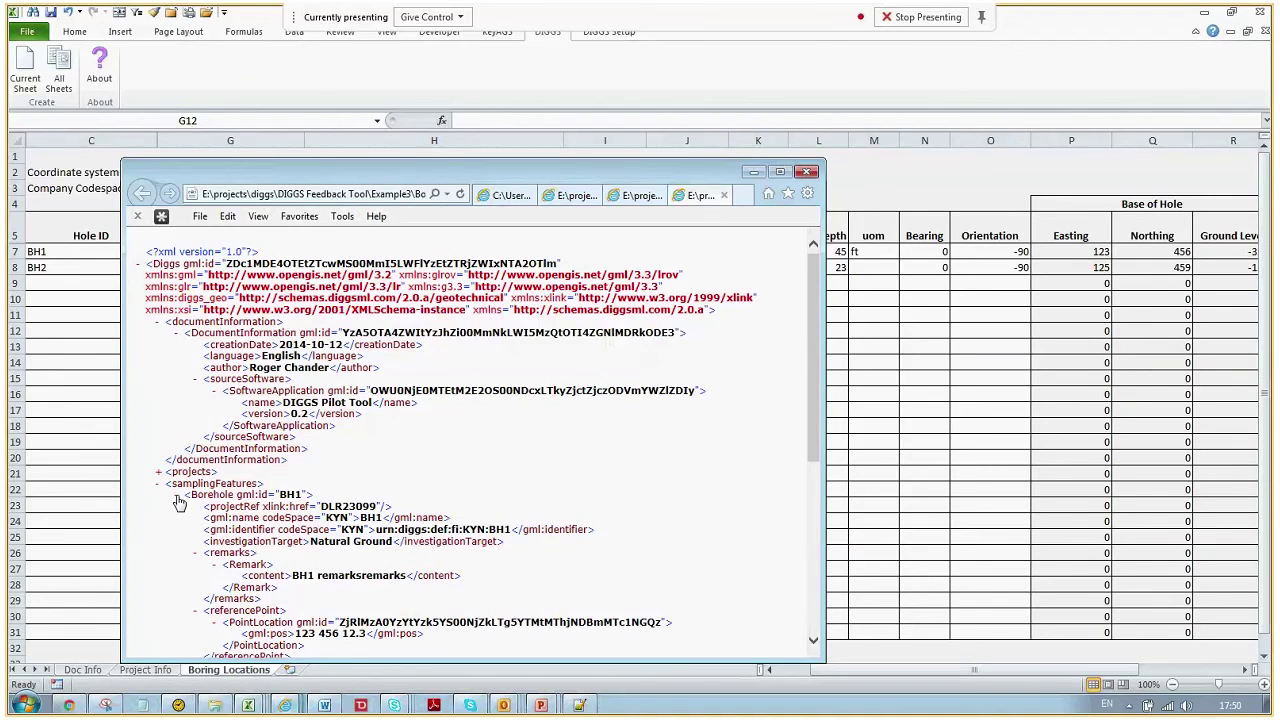
{"action": "scroll", "coordinate": [180, 498], "scroll_direction": "down", "scroll_amount": 5}
{"action": "scroll", "coordinate": [176, 491], "scroll_direction": "down", "scroll_amount": 2}
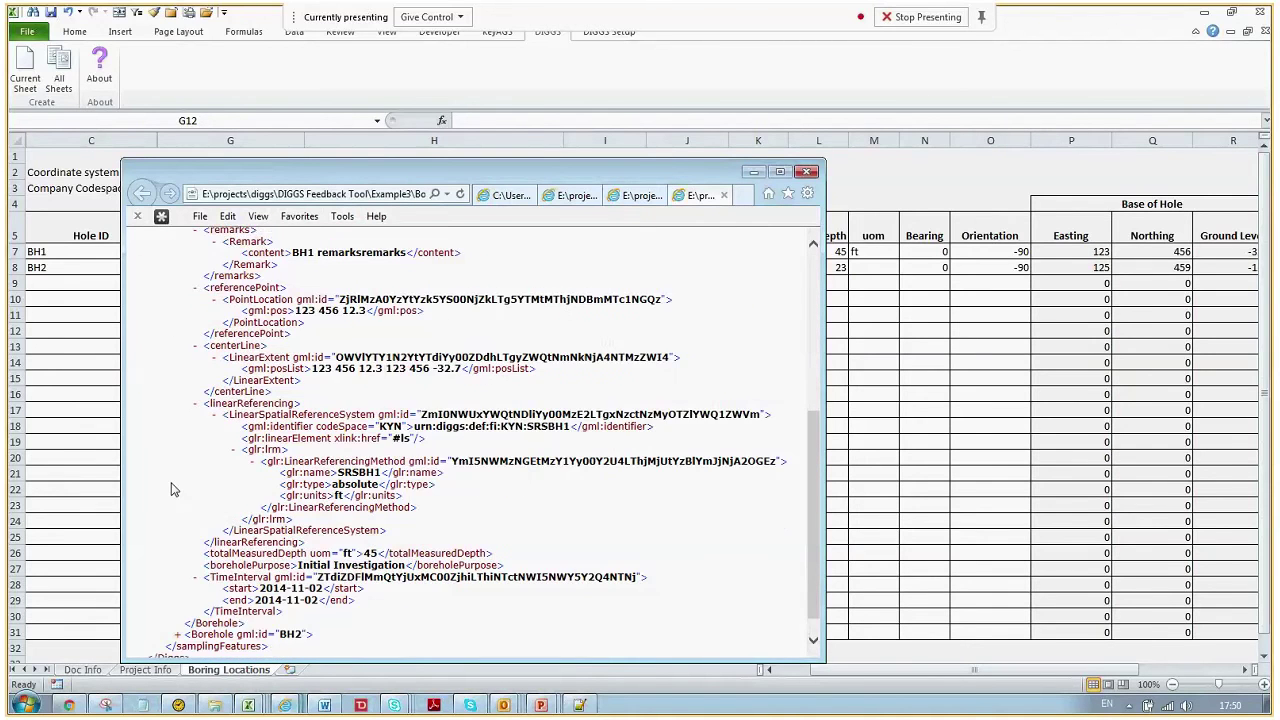
{"action": "scroll", "coordinate": [172, 485], "scroll_direction": "down", "scroll_amount": 1}
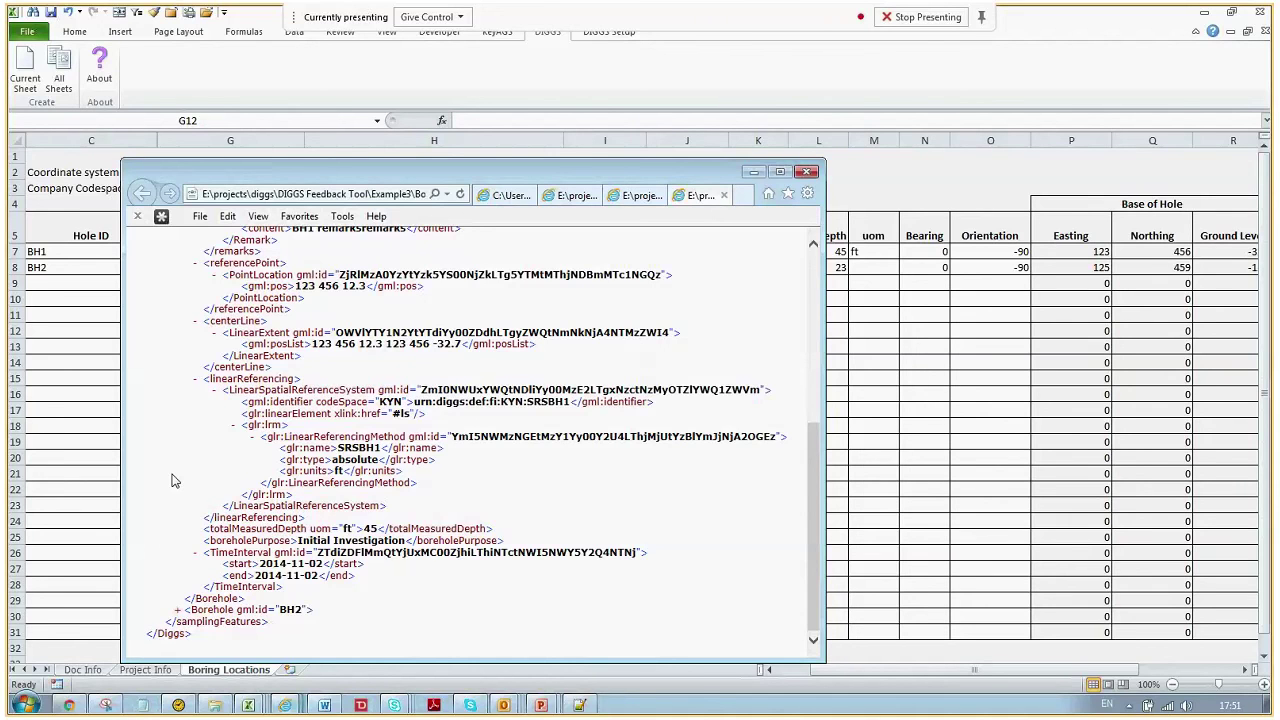
{"action": "left_click", "coordinate": [50, 508]}
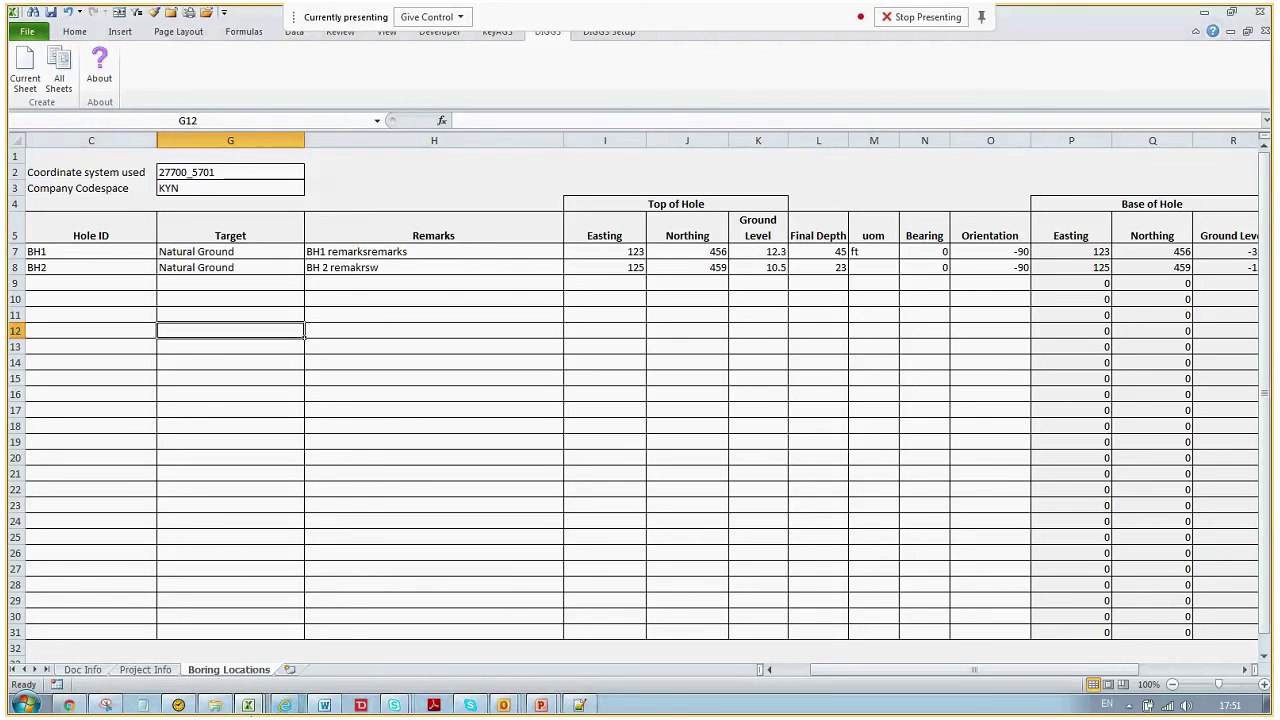
Step: Open the Samples.xlsx workbook from the Example5 folder of DIGGS Feedback Tool
{"action": "mouse_move", "coordinate": [248, 706]}
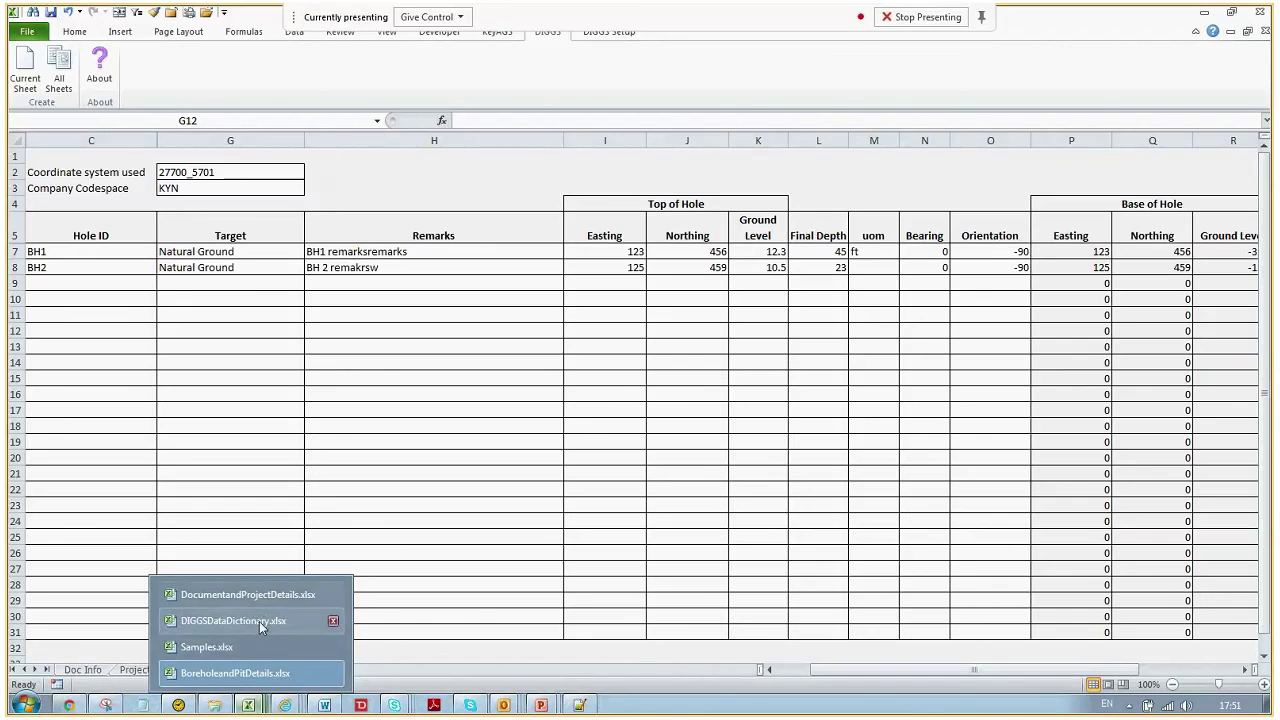
{"action": "left_click", "coordinate": [339, 421]}
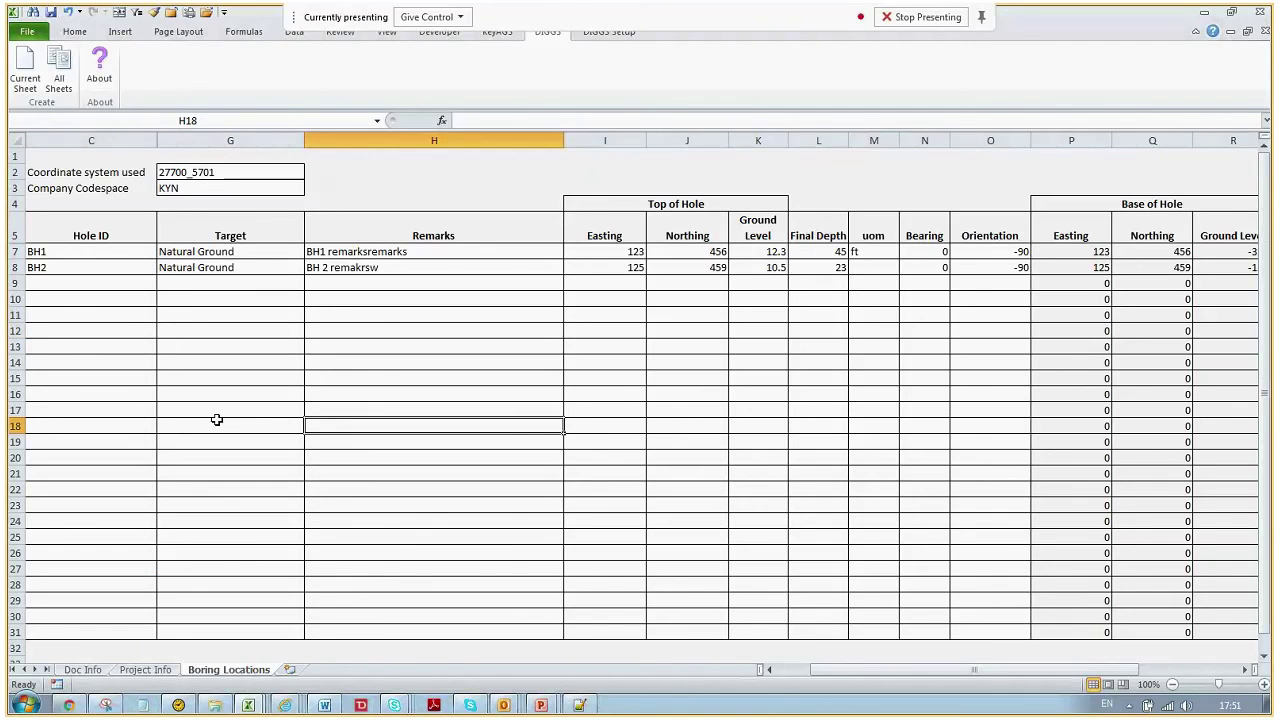
{"action": "left_click", "coordinate": [27, 32]}
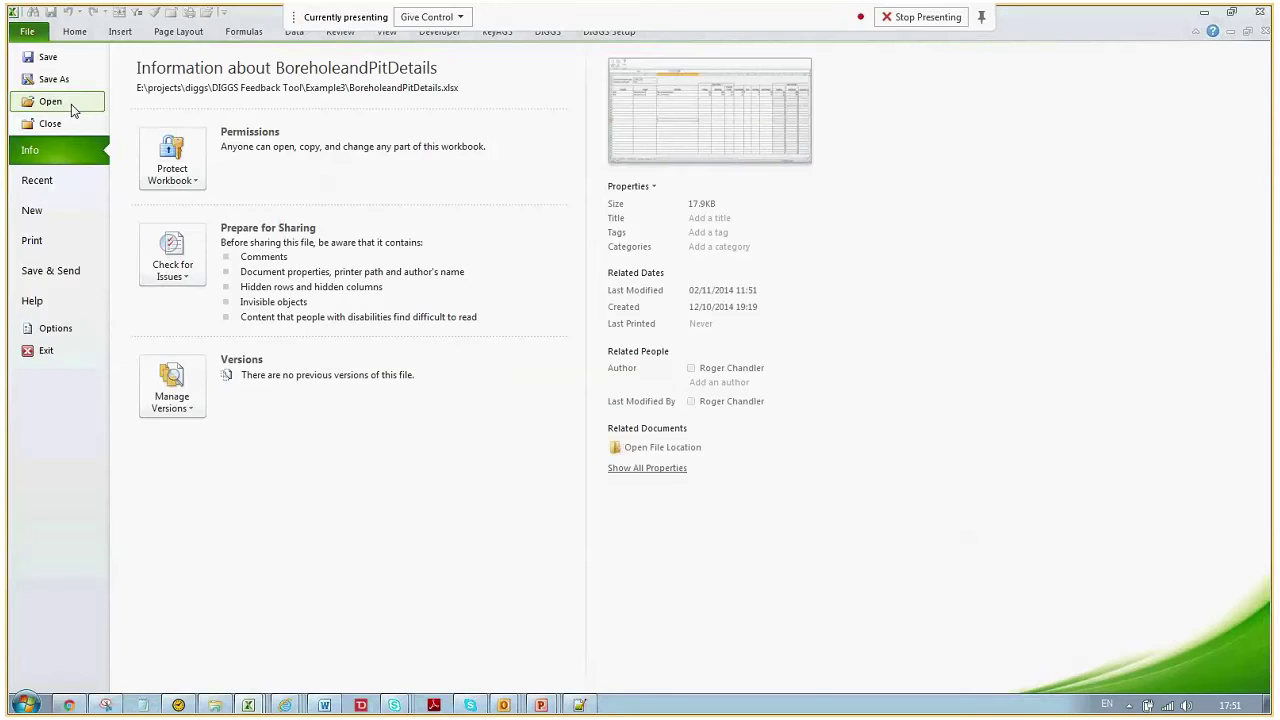
{"action": "left_click", "coordinate": [50, 102]}
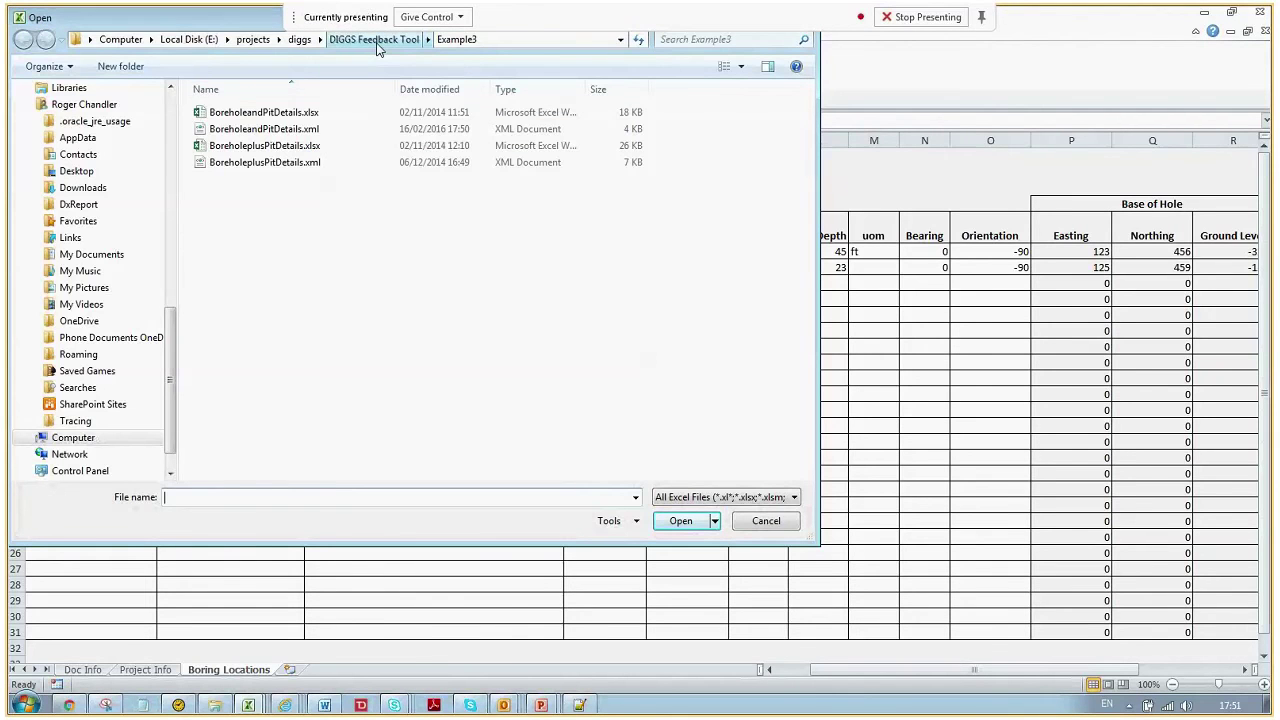
{"action": "left_click", "coordinate": [376, 40]}
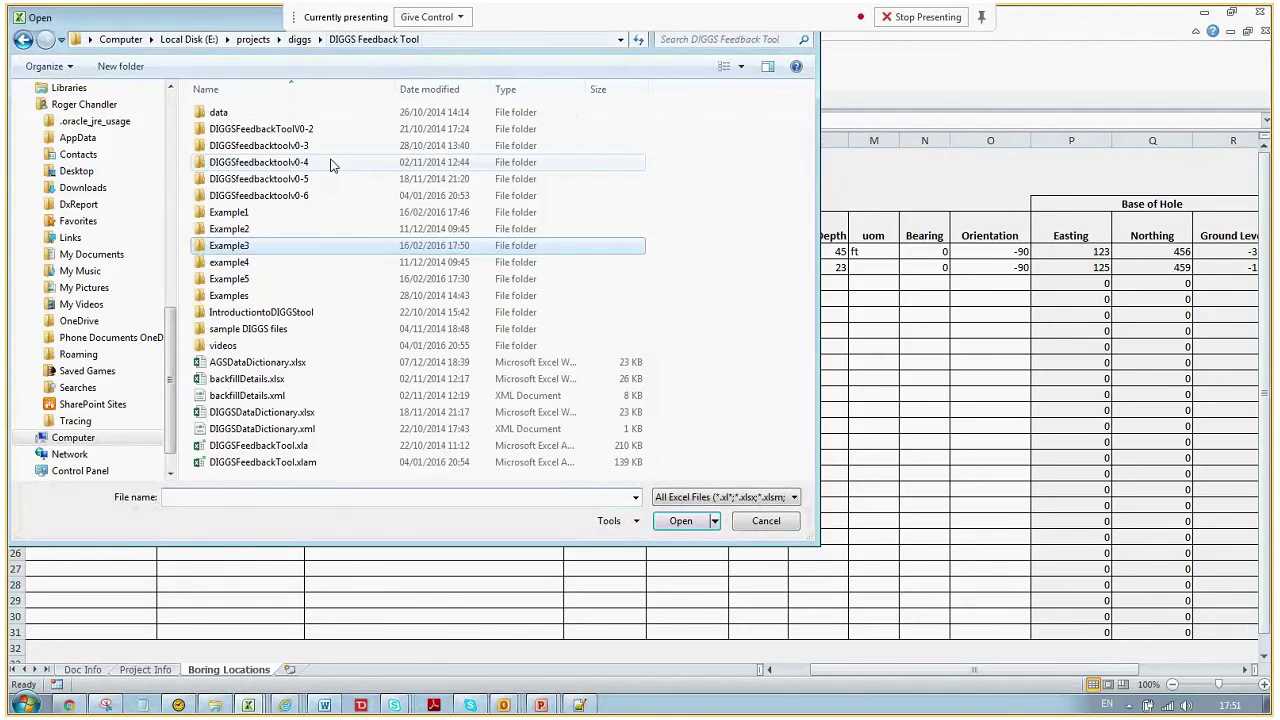
{"action": "left_click", "coordinate": [681, 521]}
{"action": "left_click", "coordinate": [608, 397]}
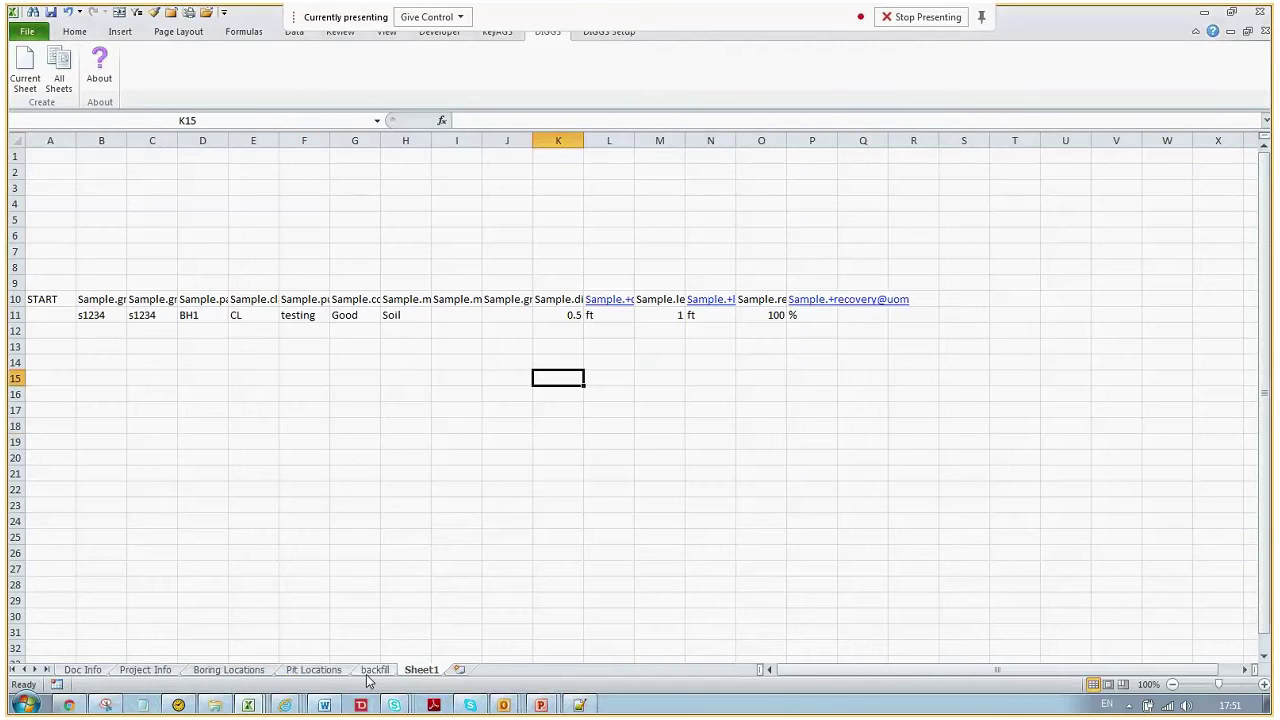
Step: Review the Project Info, Boring Locations, Pit Locations and backfill sheets of the workbook
{"action": "left_click", "coordinate": [372, 670]}
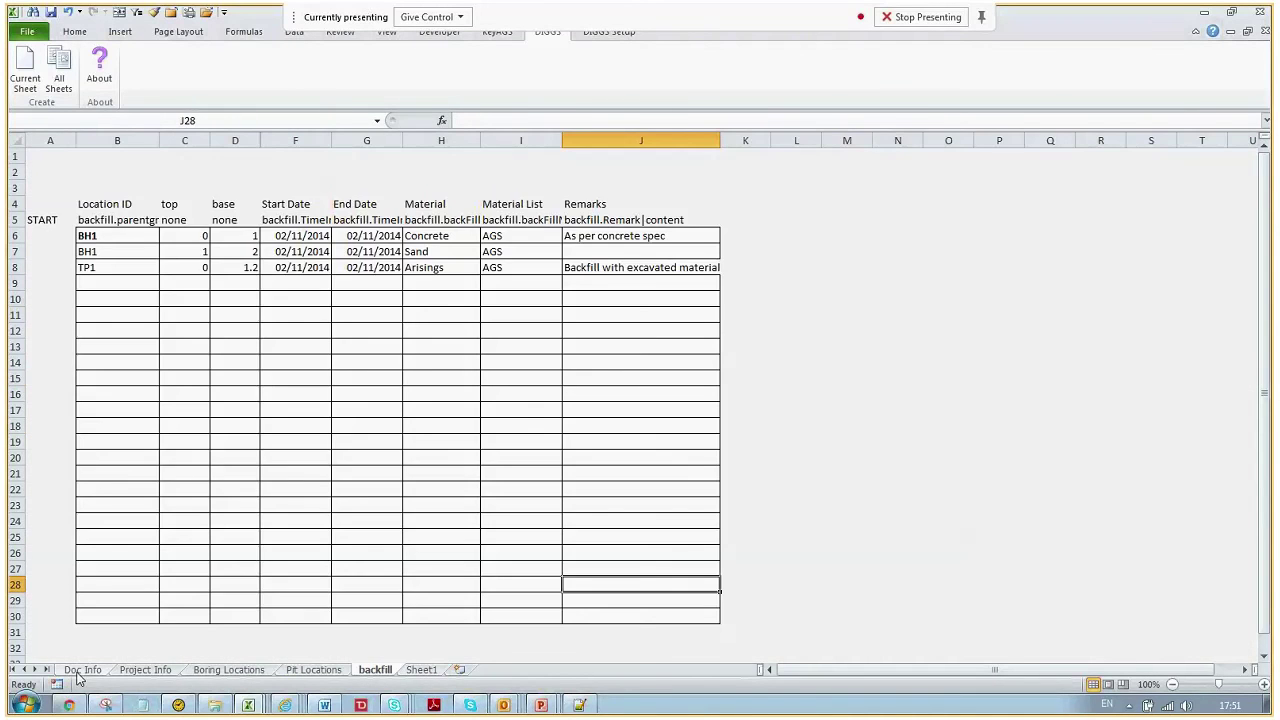
{"action": "left_click", "coordinate": [145, 670]}
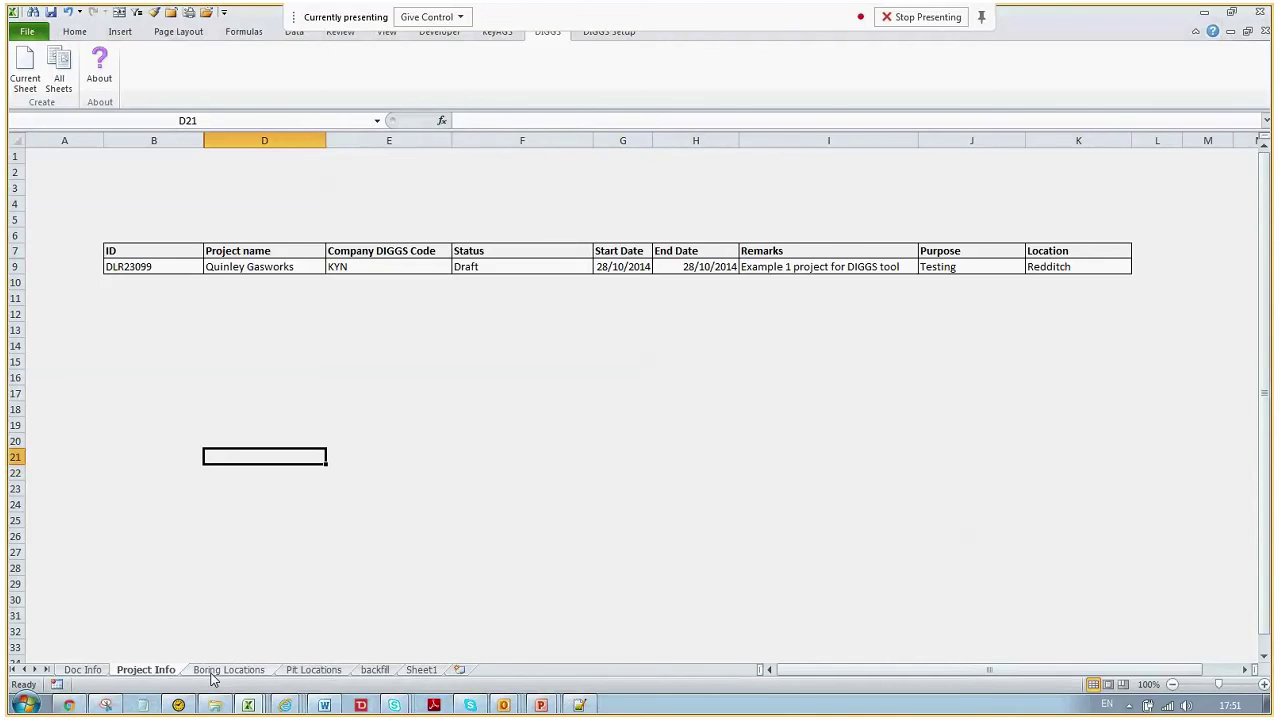
{"action": "left_click", "coordinate": [228, 670]}
{"action": "left_click", "coordinate": [316, 670]}
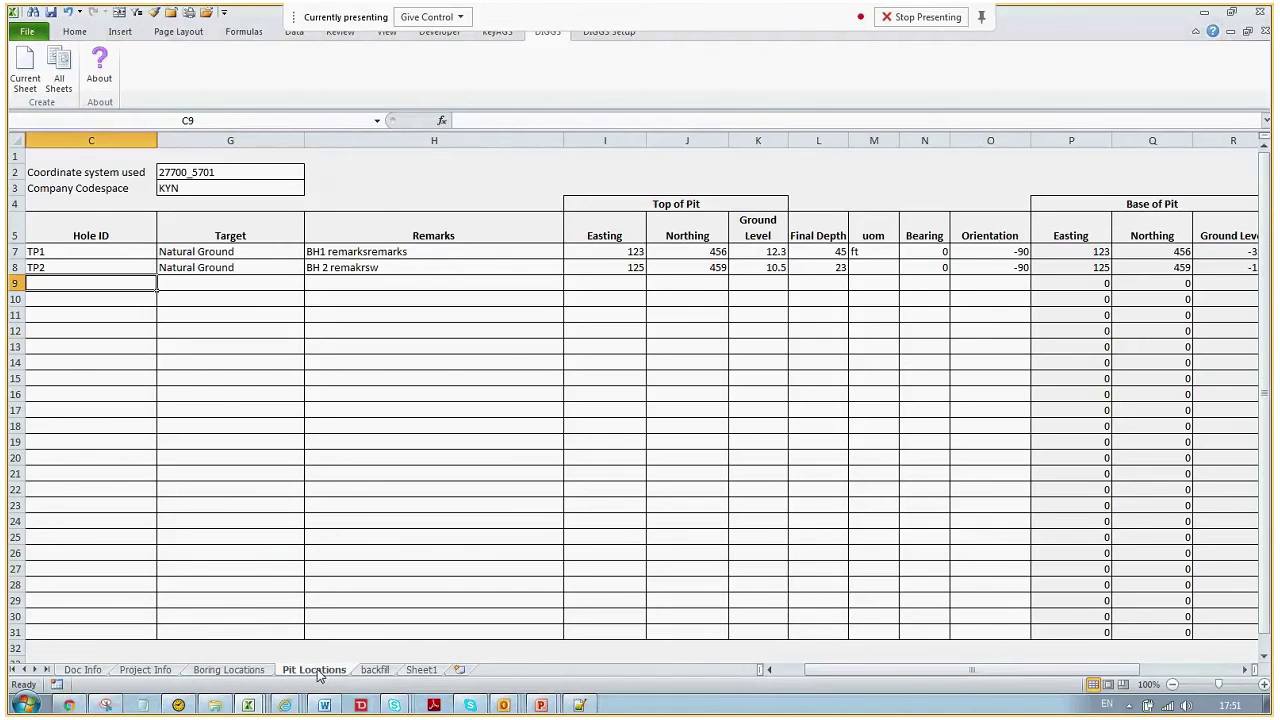
{"action": "left_click", "coordinate": [375, 670]}
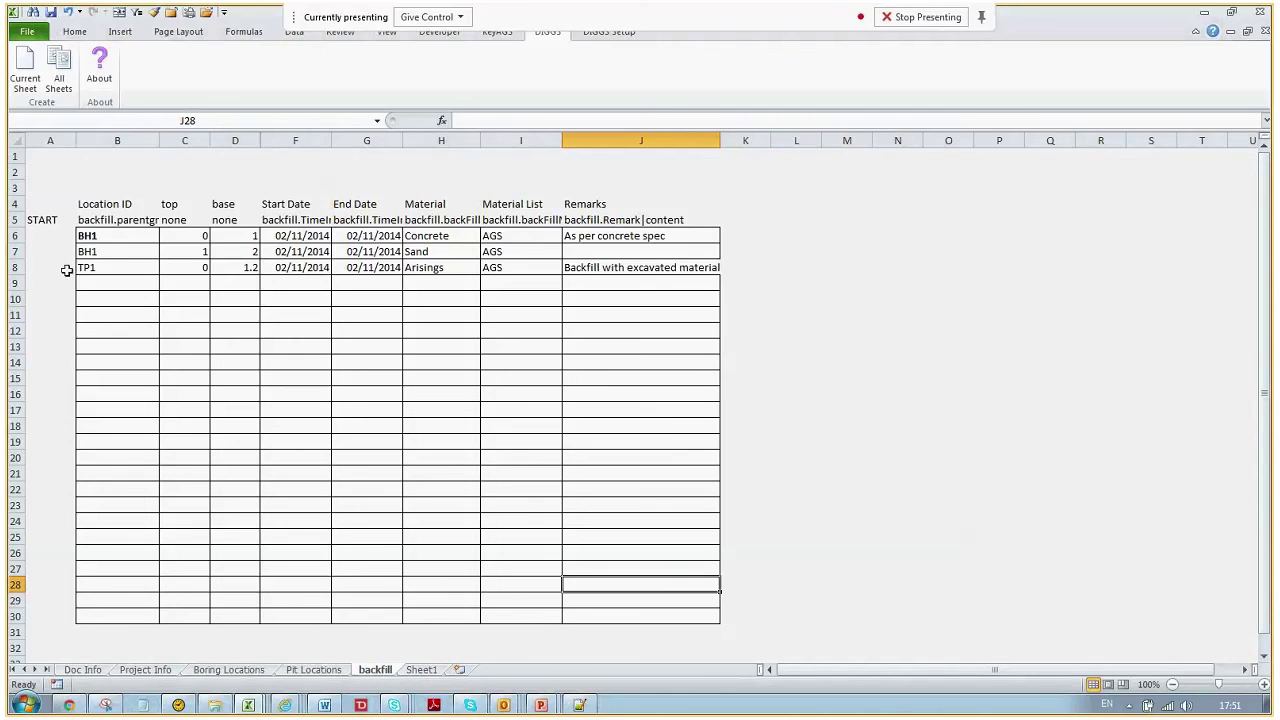
Step: Highlight the BH1 and TP1 backfill rows and the BH1 location IDs, then view the sample data on Sheet1
{"action": "left_click_drag", "start_coordinate": [100, 237], "coordinate": [594, 258]}
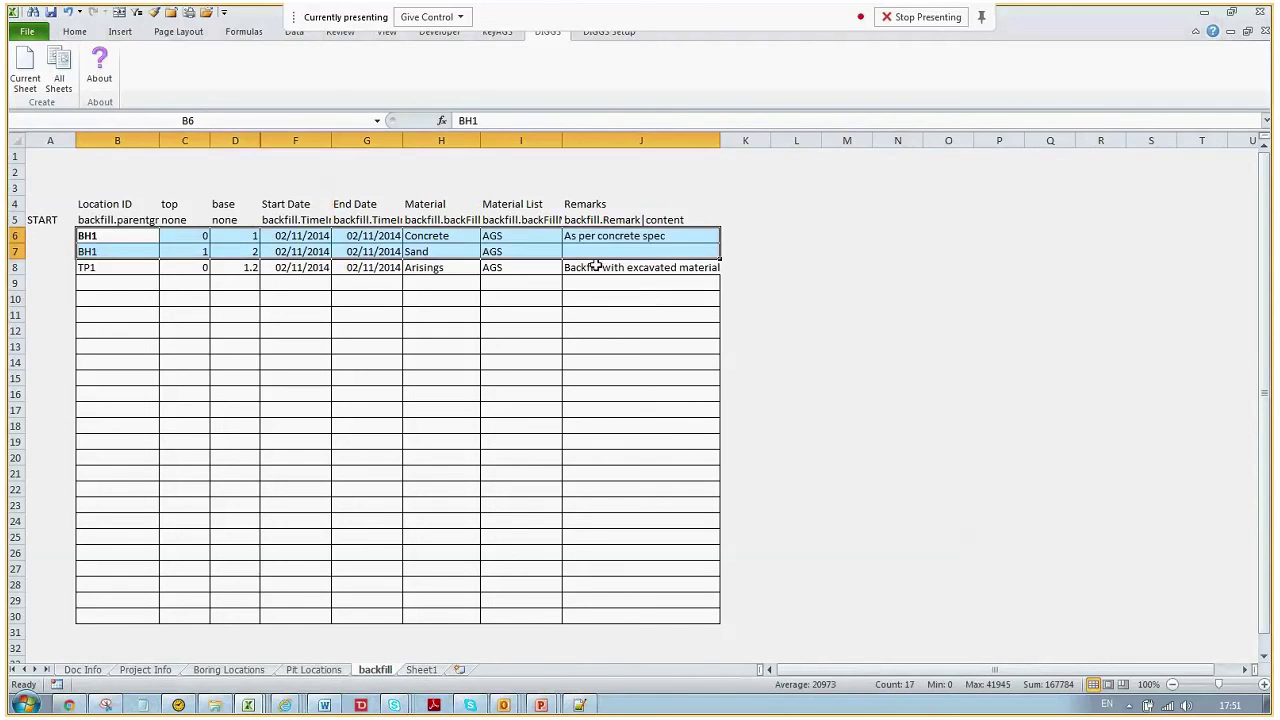
{"action": "left_click", "coordinate": [123, 270]}
{"action": "left_click_drag", "start_coordinate": [124, 270], "coordinate": [650, 268]}
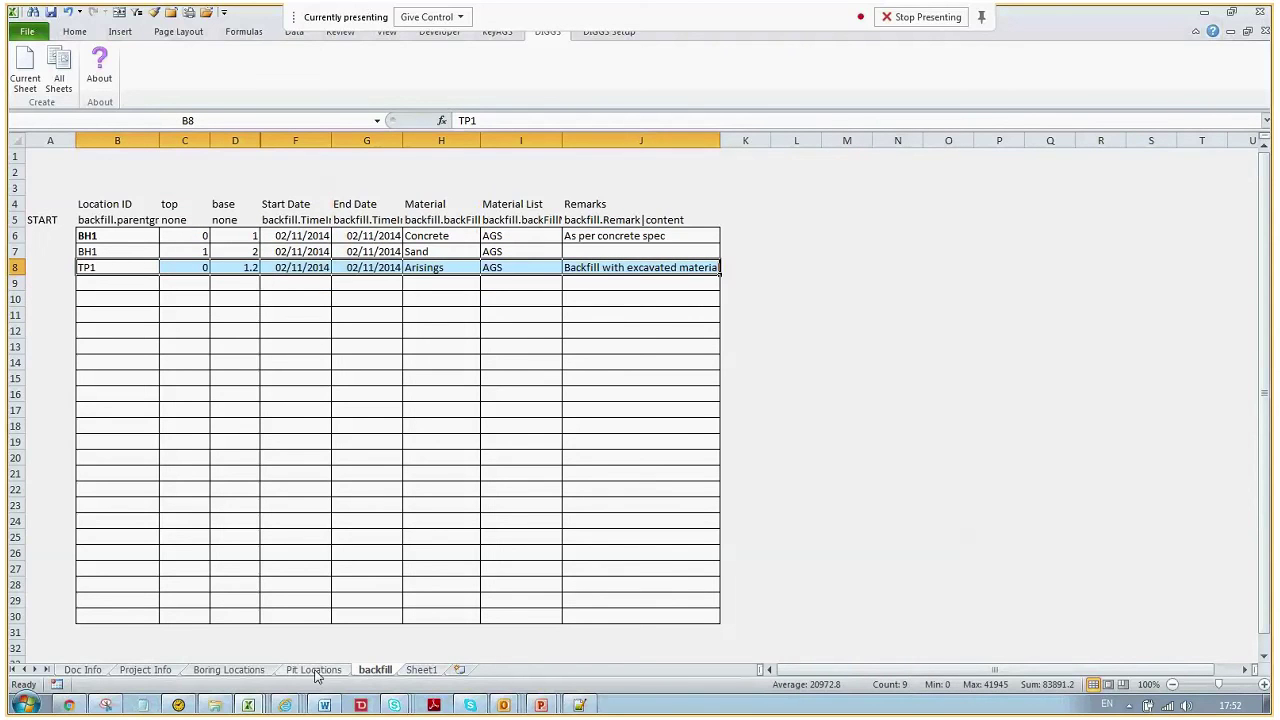
{"action": "left_click_drag", "start_coordinate": [117, 236], "coordinate": [117, 251]}
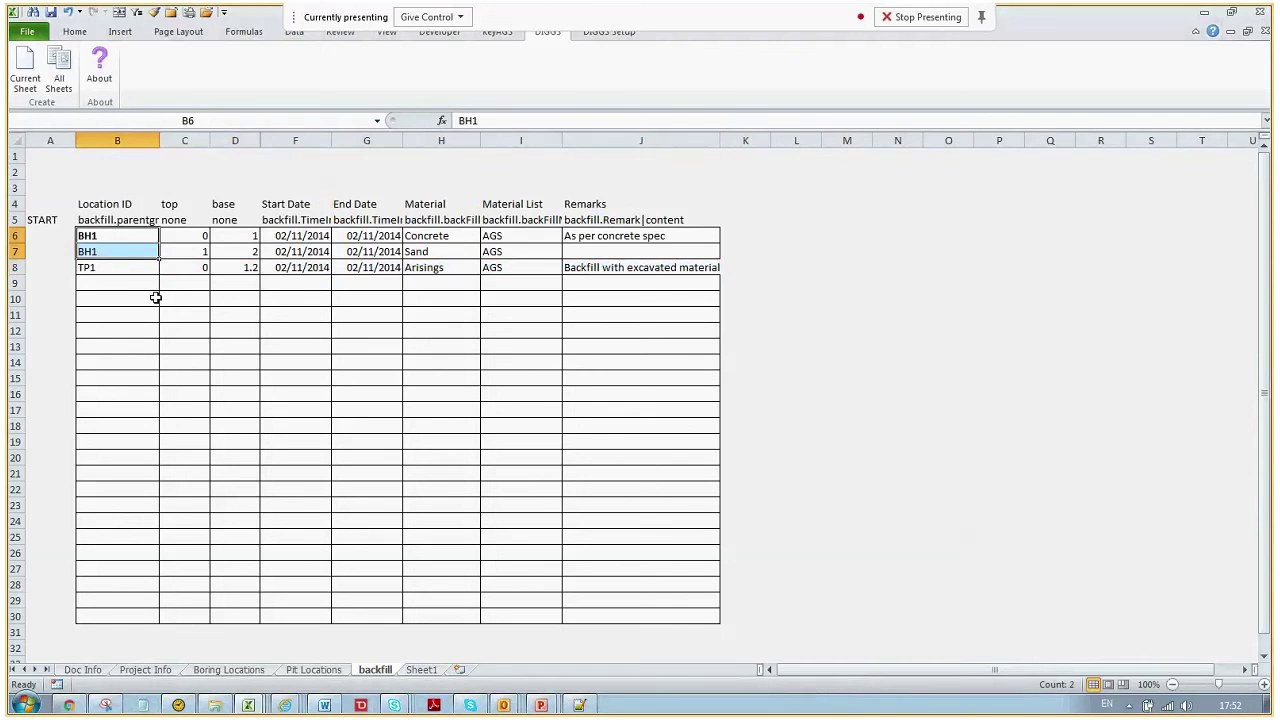
{"action": "left_click", "coordinate": [432, 676]}
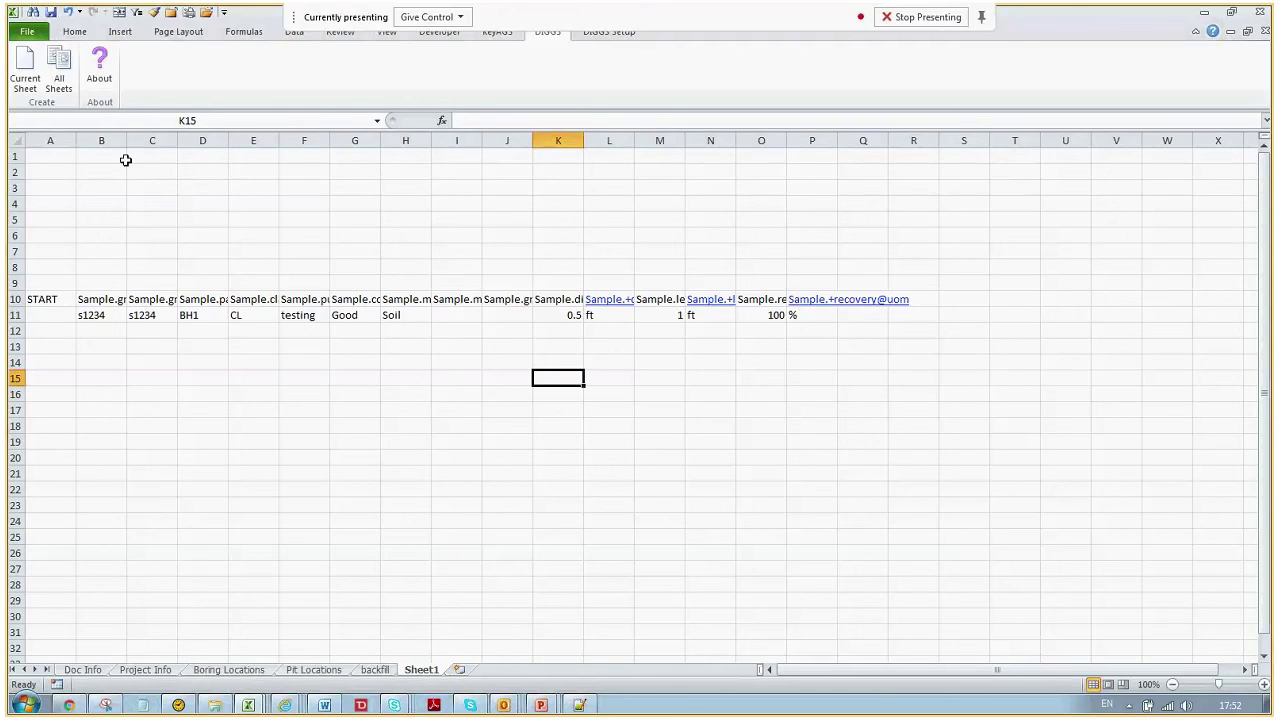
Step: Export all sheets of the workbook to DIGGS XML, open the resulting Samples.xml and maximize its window
{"action": "left_click", "coordinate": [59, 60]}
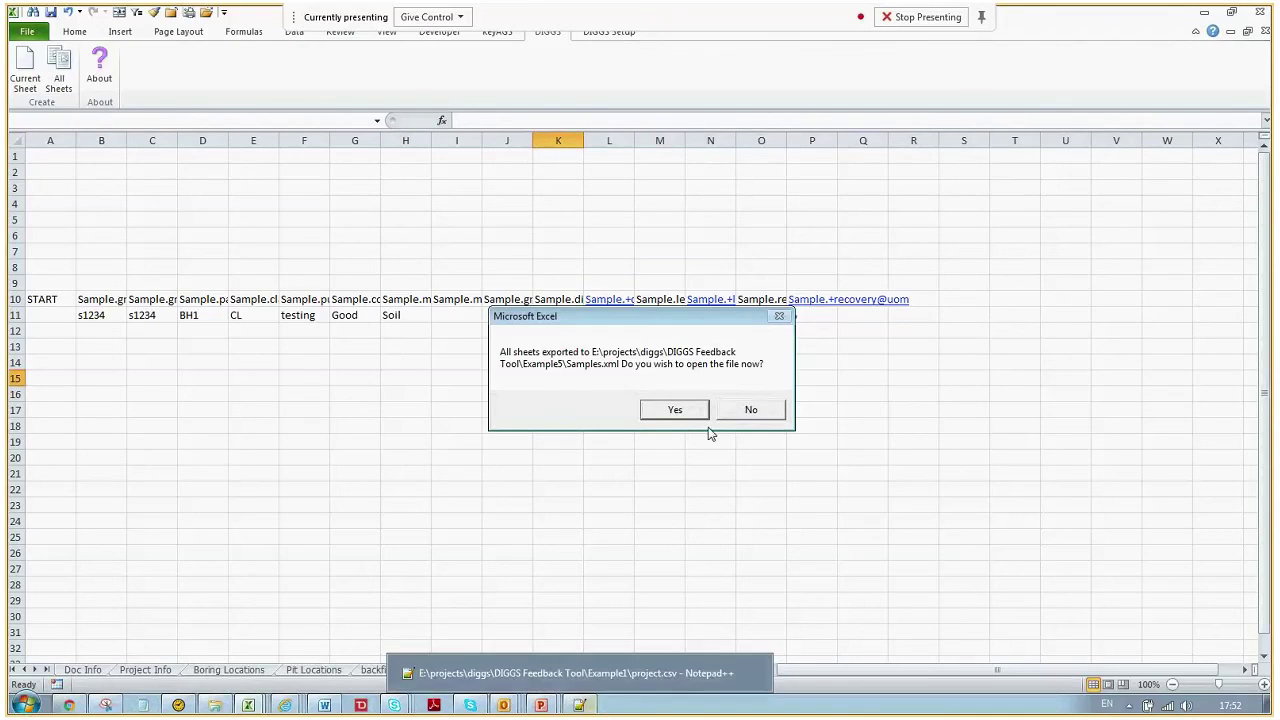
{"action": "left_click", "coordinate": [676, 409]}
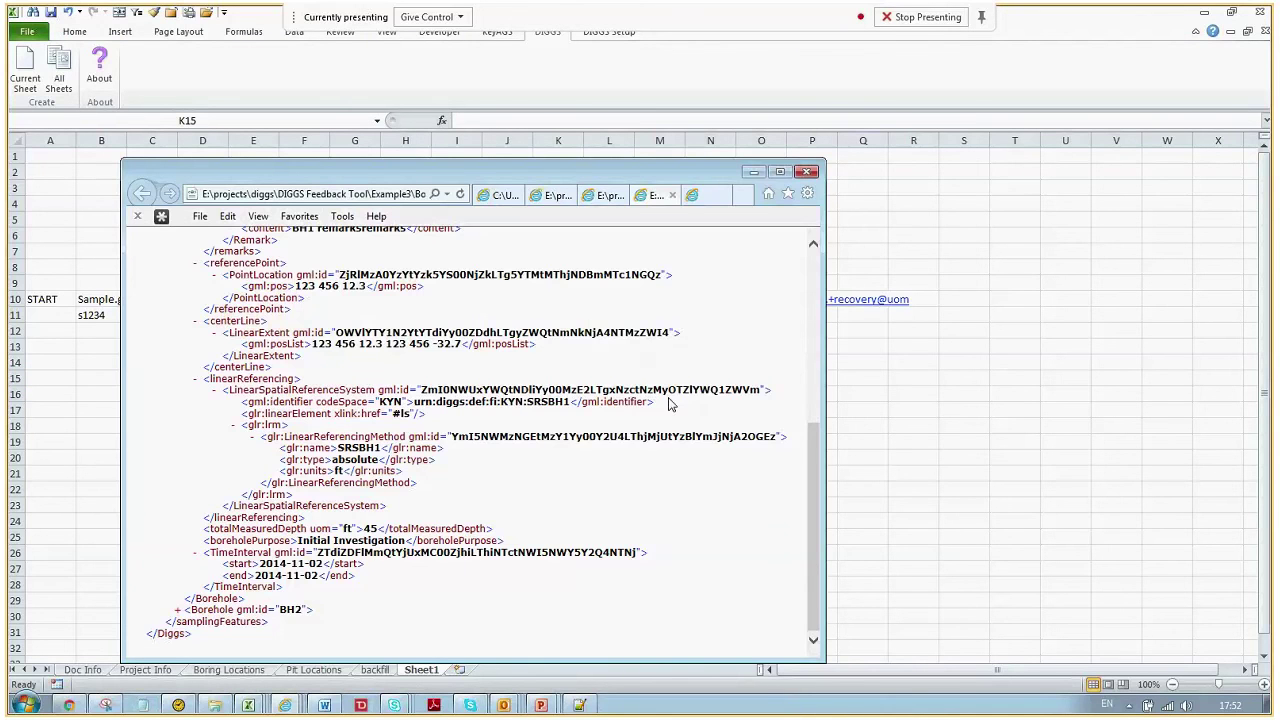
{"action": "left_click", "coordinate": [781, 174]}
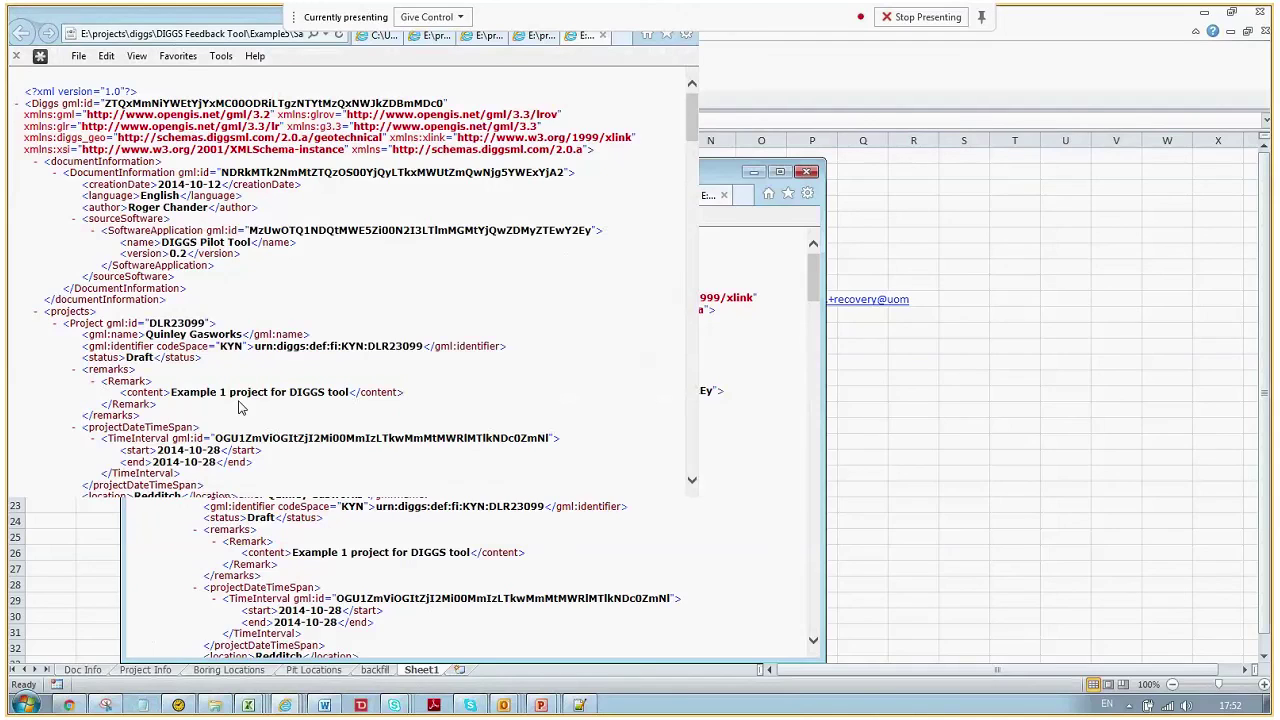
Step: Collapse projects, the BH1 remarks, referencePoint and centerLine, and samplingFeatures in the XML to examine the backfill and sample s1234
{"action": "left_click", "coordinate": [37, 289]}
{"action": "left_click", "coordinate": [73, 369]}
{"action": "left_click", "coordinate": [73, 381]}
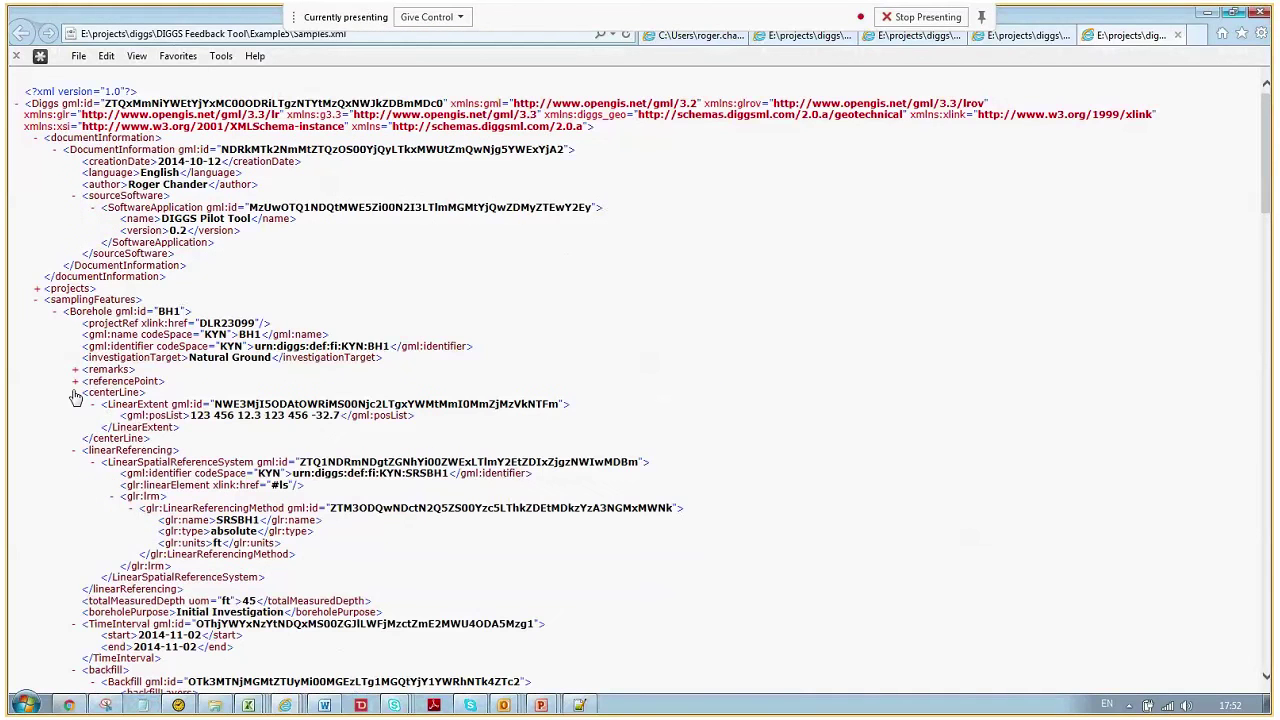
{"action": "left_click", "coordinate": [74, 392]}
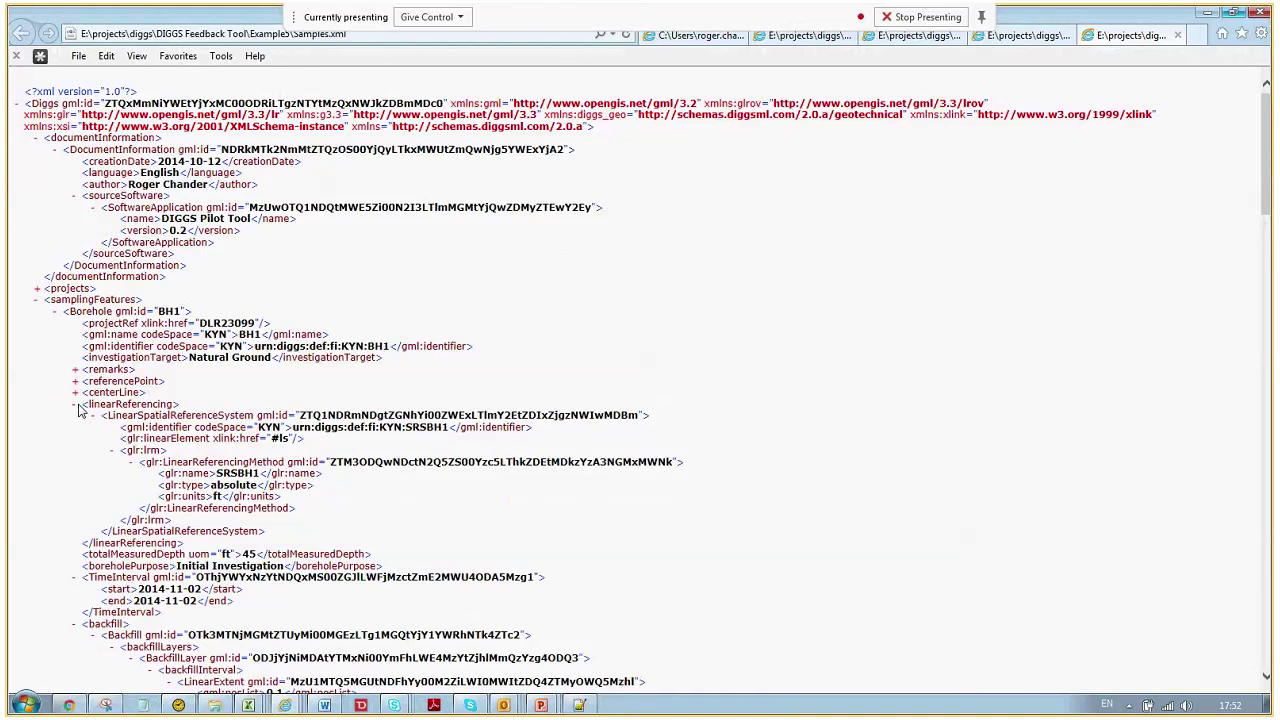
{"action": "scroll", "coordinate": [80, 410], "scroll_direction": "down", "scroll_amount": 2}
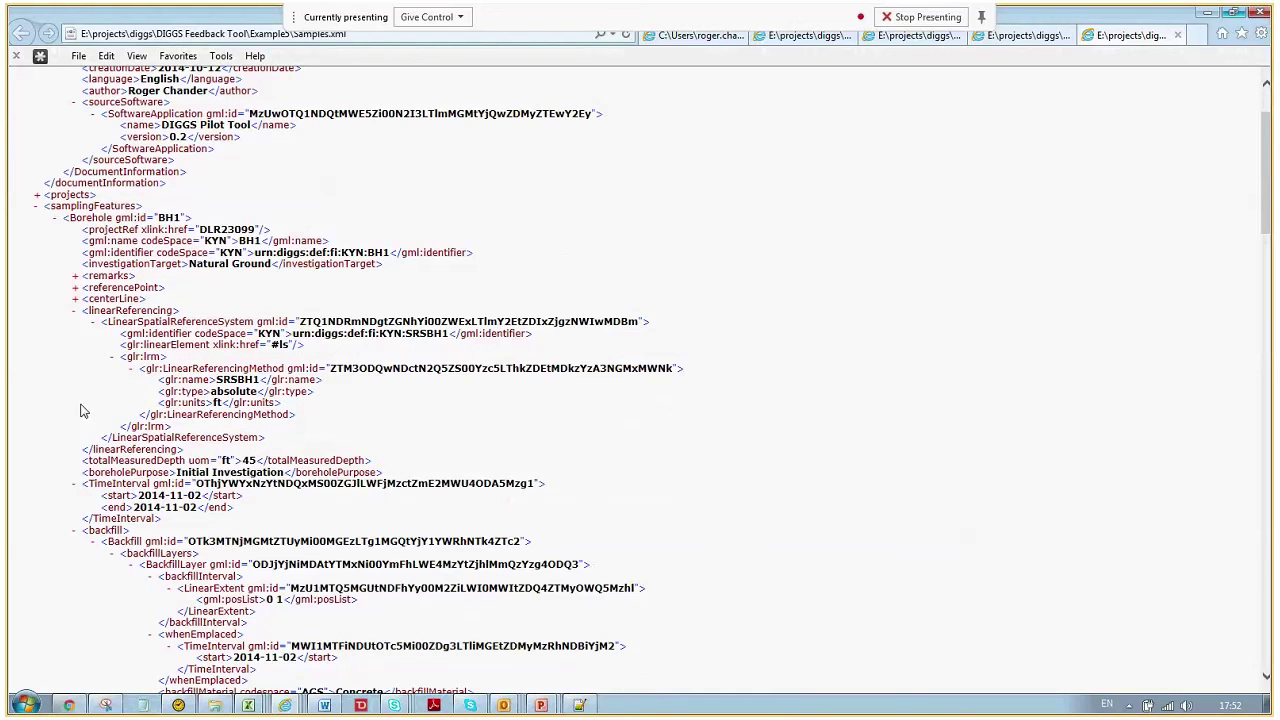
{"action": "left_click", "coordinate": [36, 206]}
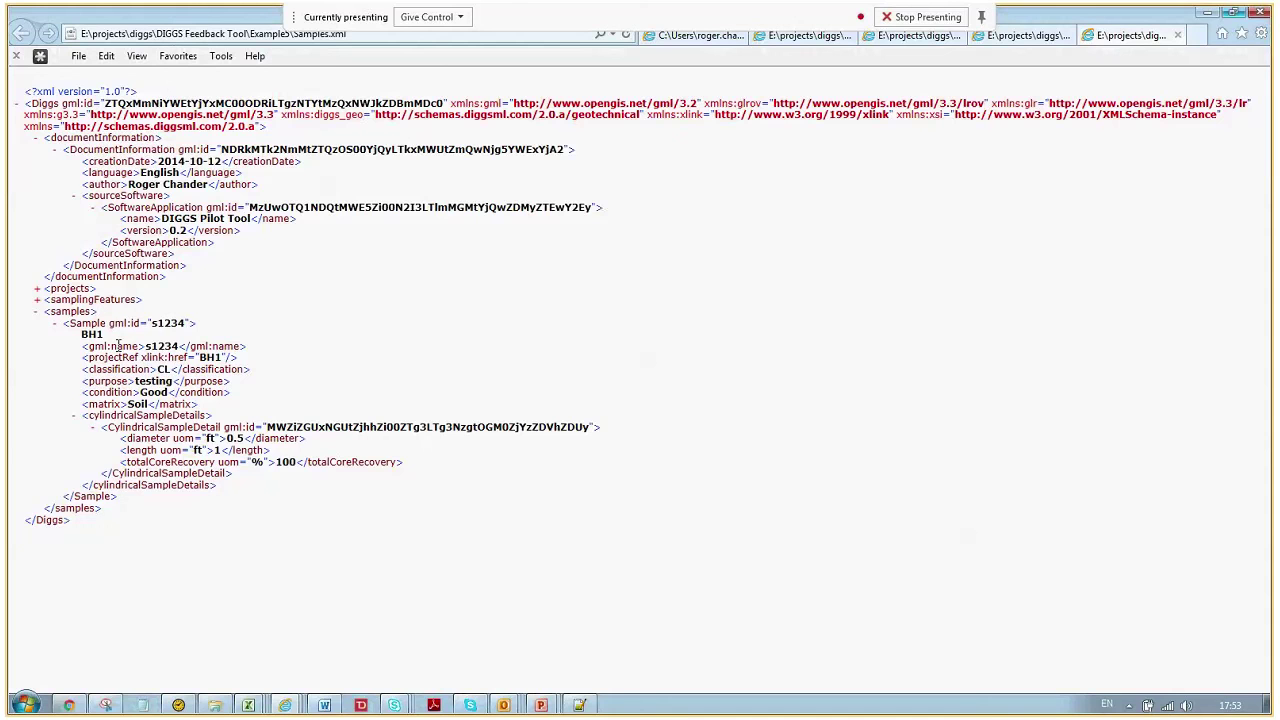
Step: Minimize the XML view to return to the Samples workbook and show its backfill sheet
{"action": "left_click", "coordinate": [1207, 13]}
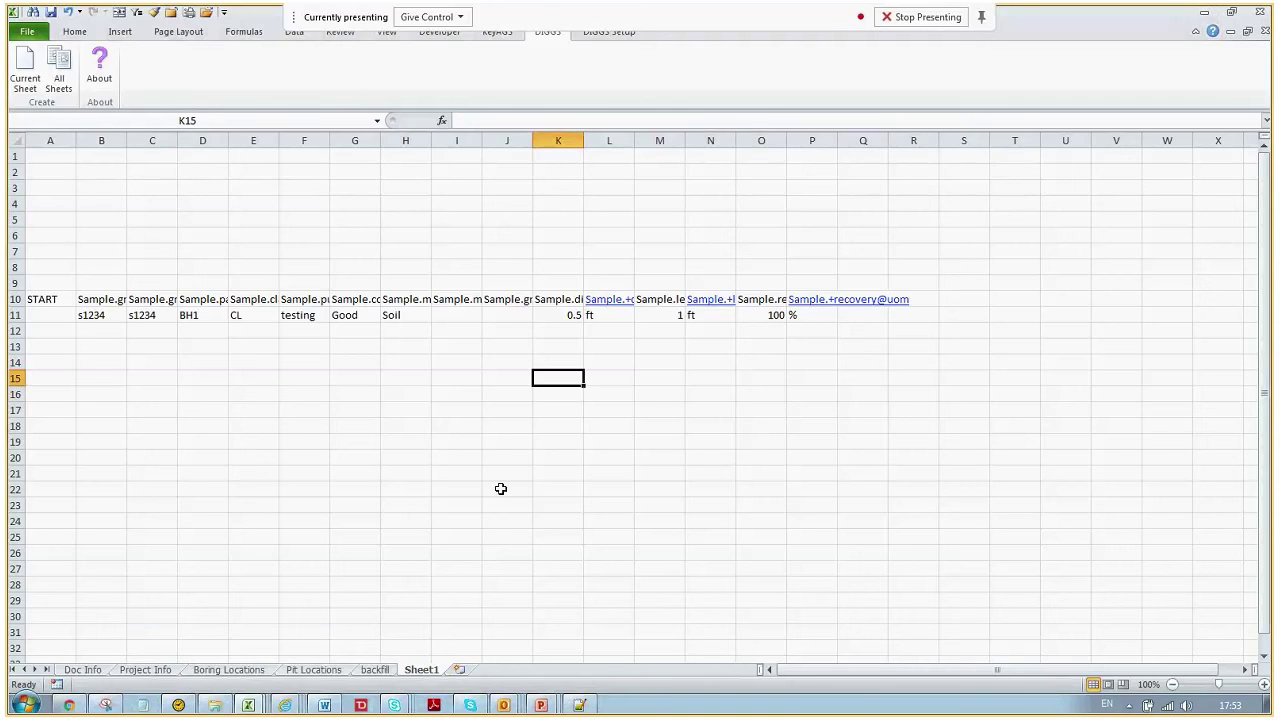
{"action": "mouse_move", "coordinate": [328, 706]}
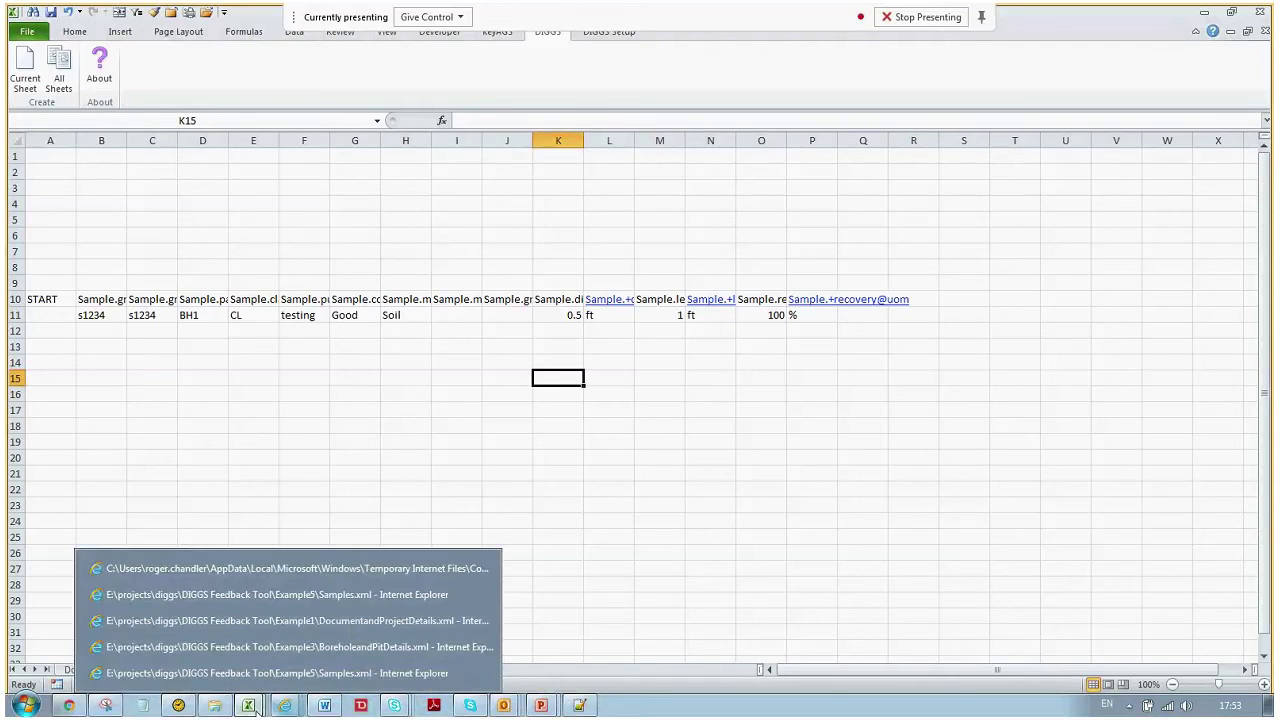
{"action": "mouse_move", "coordinate": [261, 706]}
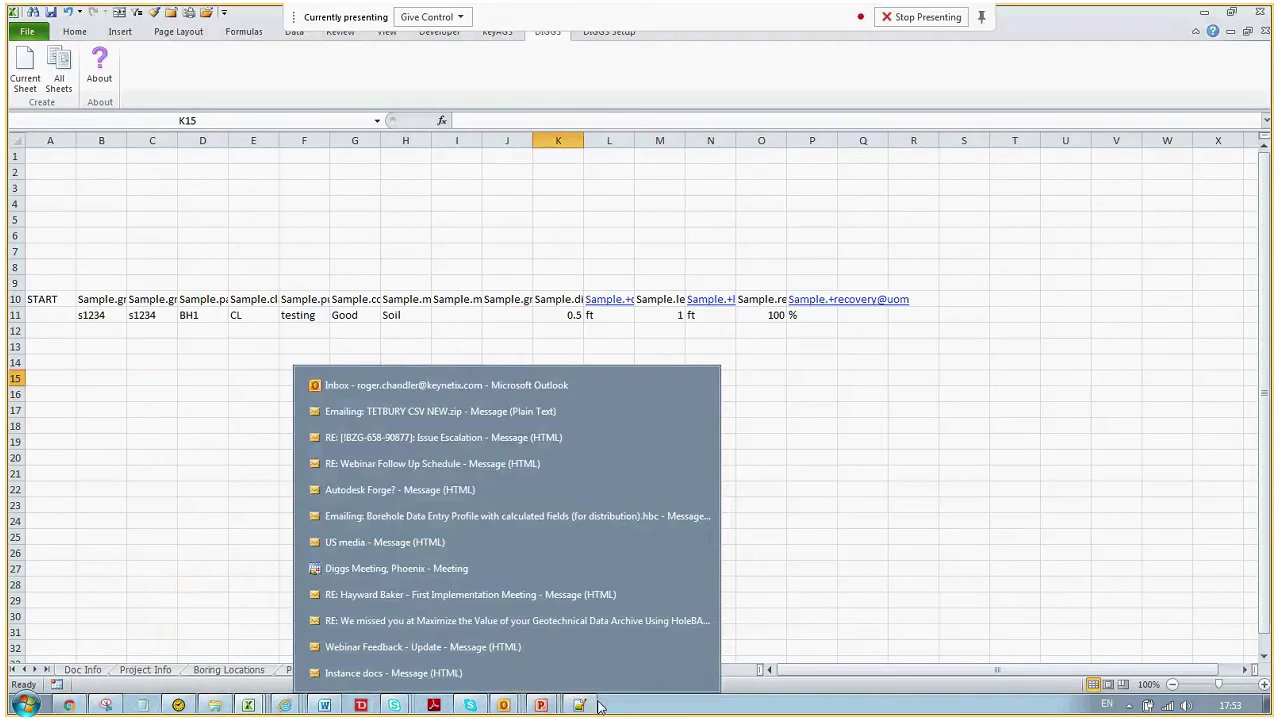
{"action": "left_click", "coordinate": [494, 453]}
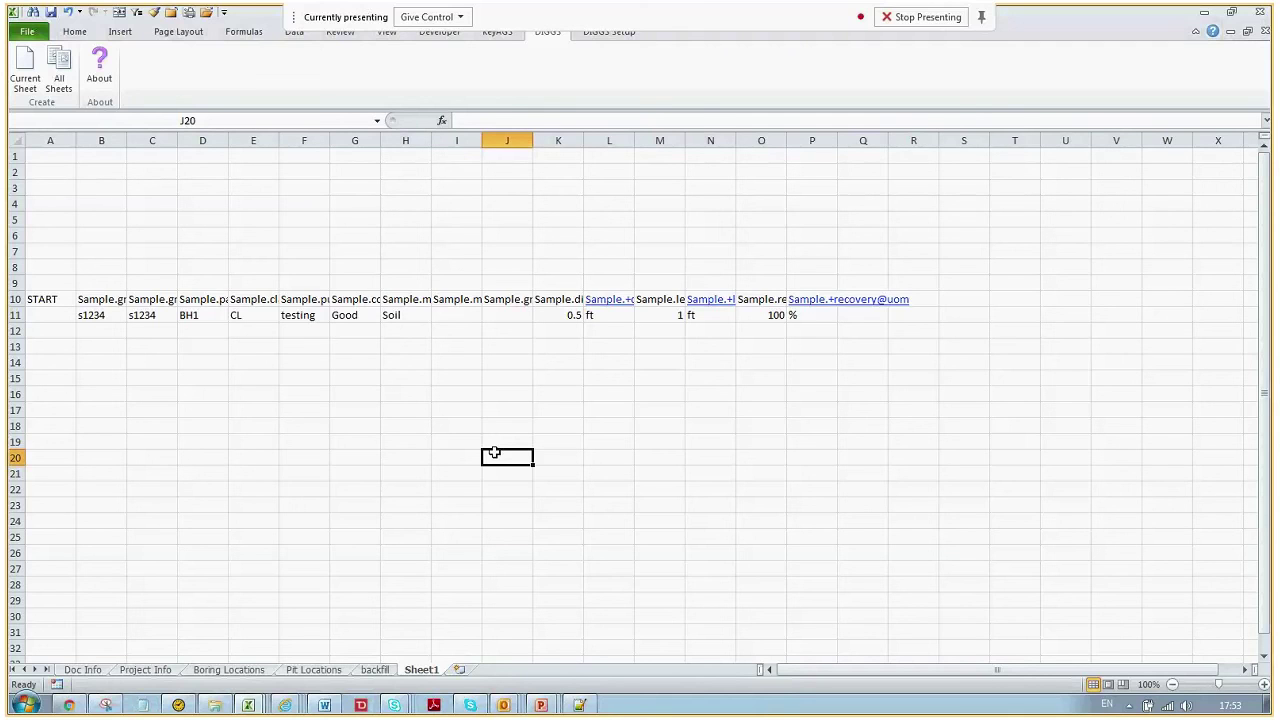
{"action": "left_click", "coordinate": [375, 669]}
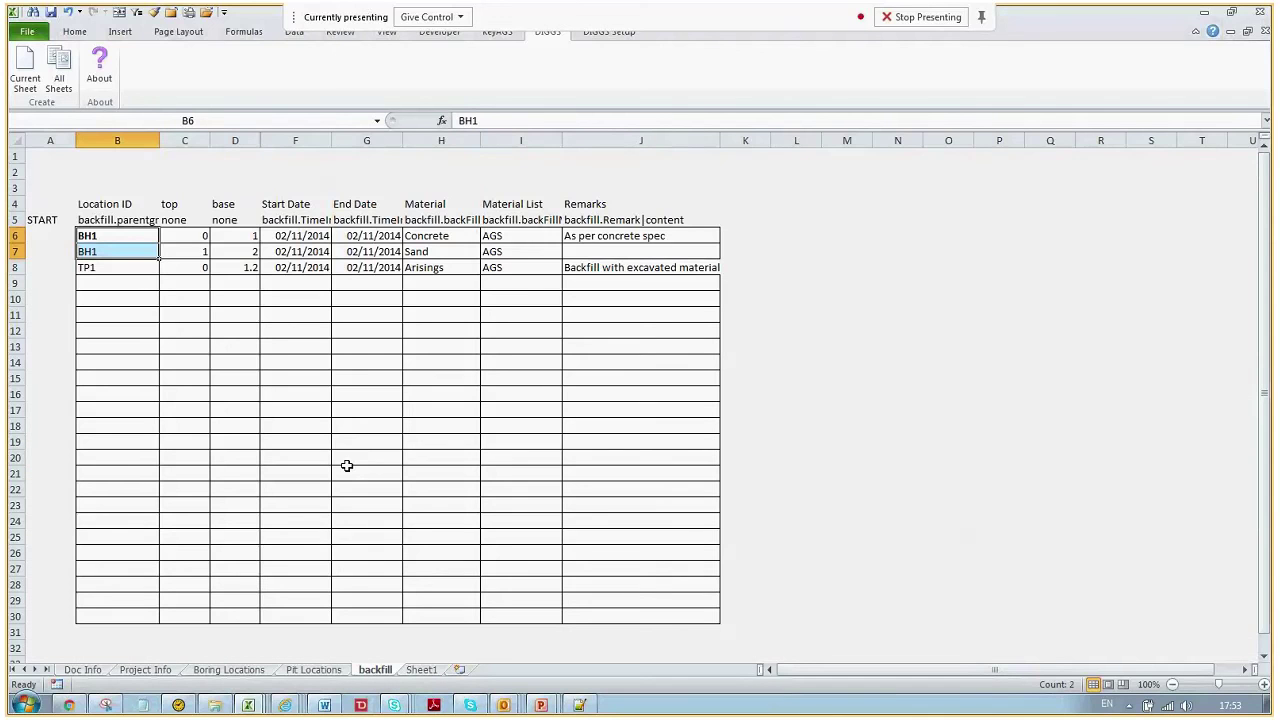